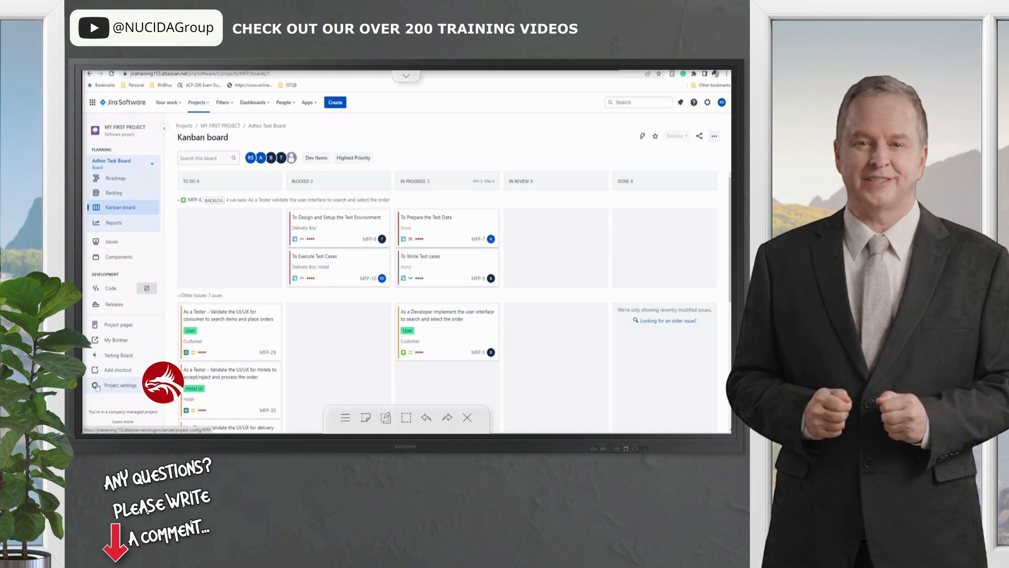
# Open MY FIRST PROJECT's settings from the Kanban board, landing on the Details page
pyautogui.click(110, 387)
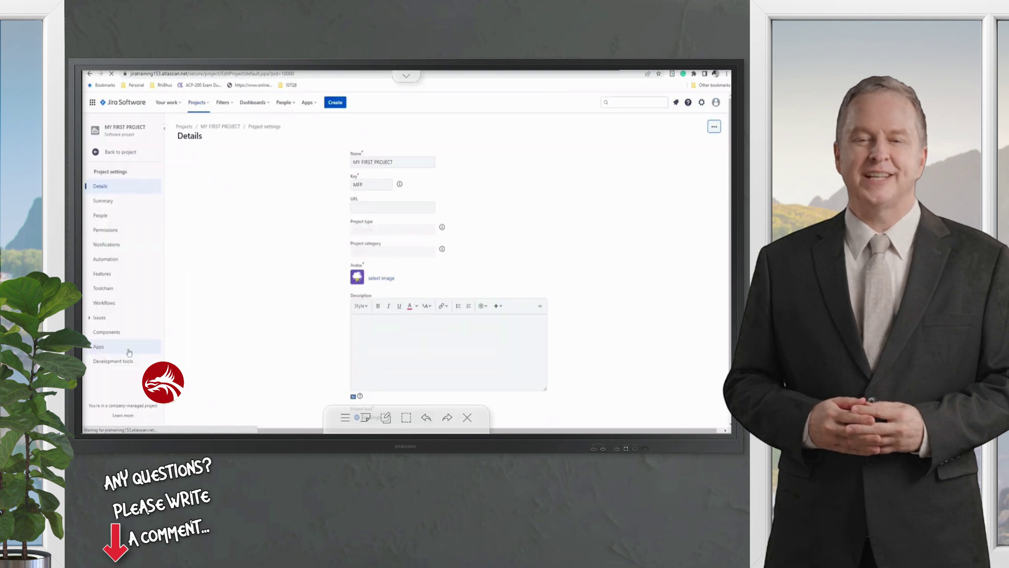
# Open Xray Settings under Apps to see the six configured Xray issue types
pyautogui.click(118, 346)
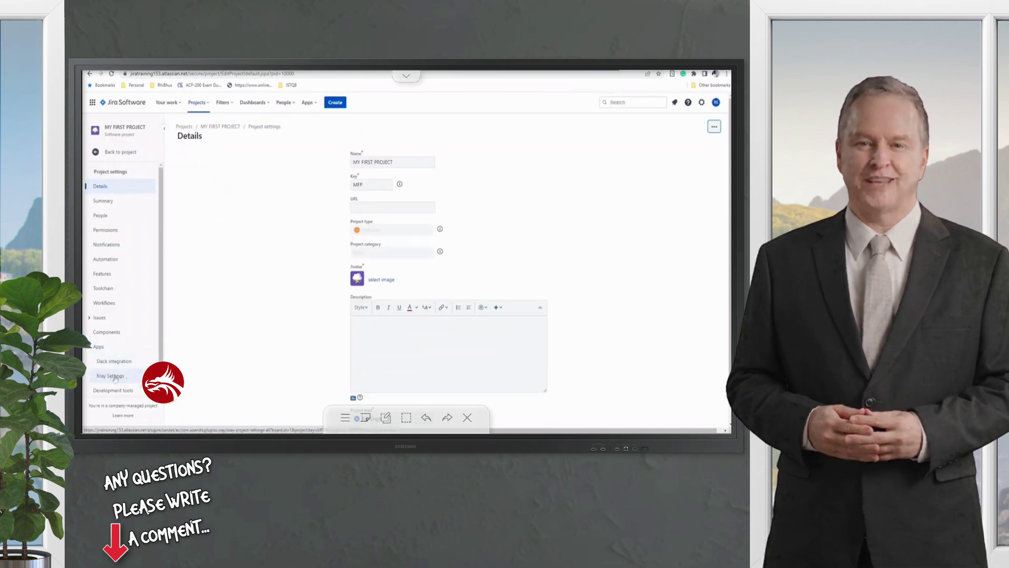
pyautogui.click(111, 376)
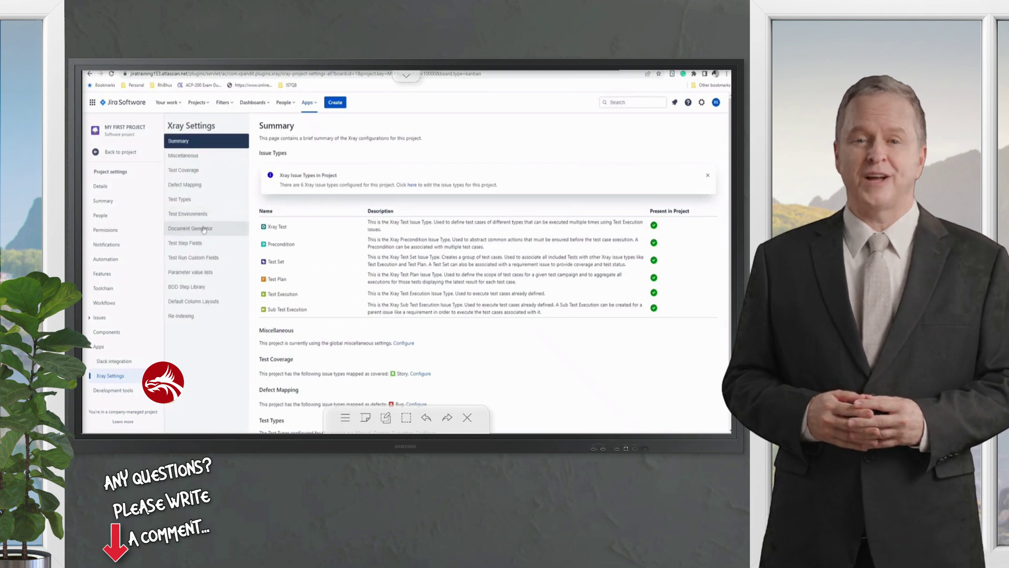
# Open the Document Generator page and review its 'no templates available' and Template Store notes
pyautogui.click(204, 228)
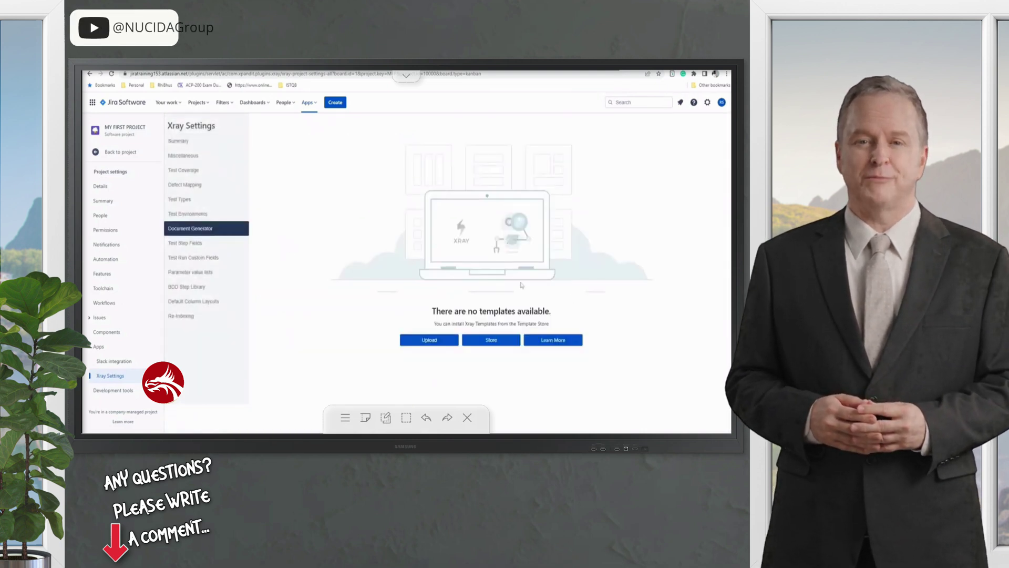
pyautogui.moveTo(433, 311); pyautogui.dragTo(547, 312)
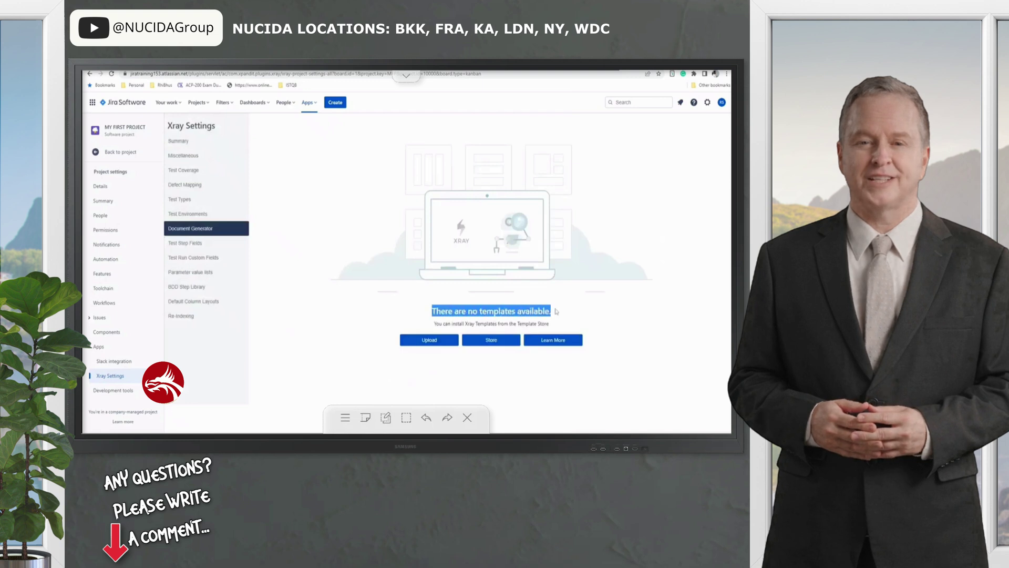
pyautogui.moveTo(449, 324); pyautogui.dragTo(549, 323)
pyautogui.click(562, 323)
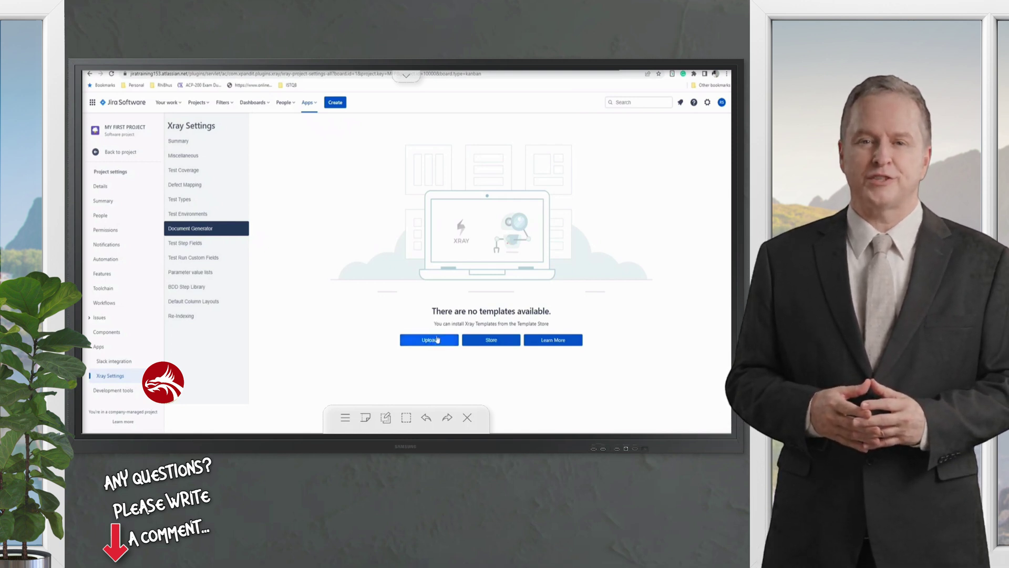
# Open the Template Store and compare the Test Plan Basic and Advanced descriptions
pyautogui.click(491, 340)
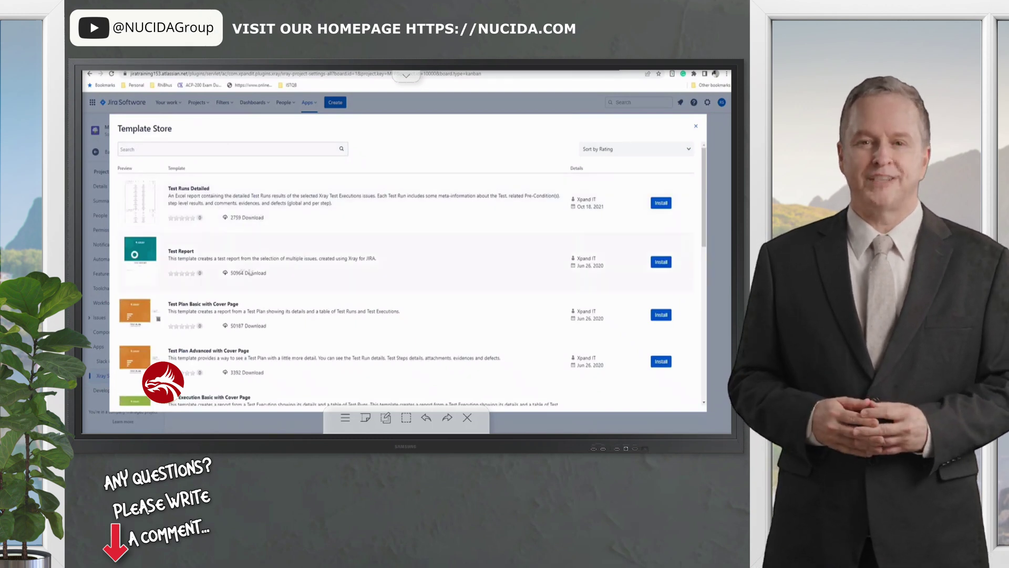
pyautogui.scroll(-3, 248, 272)
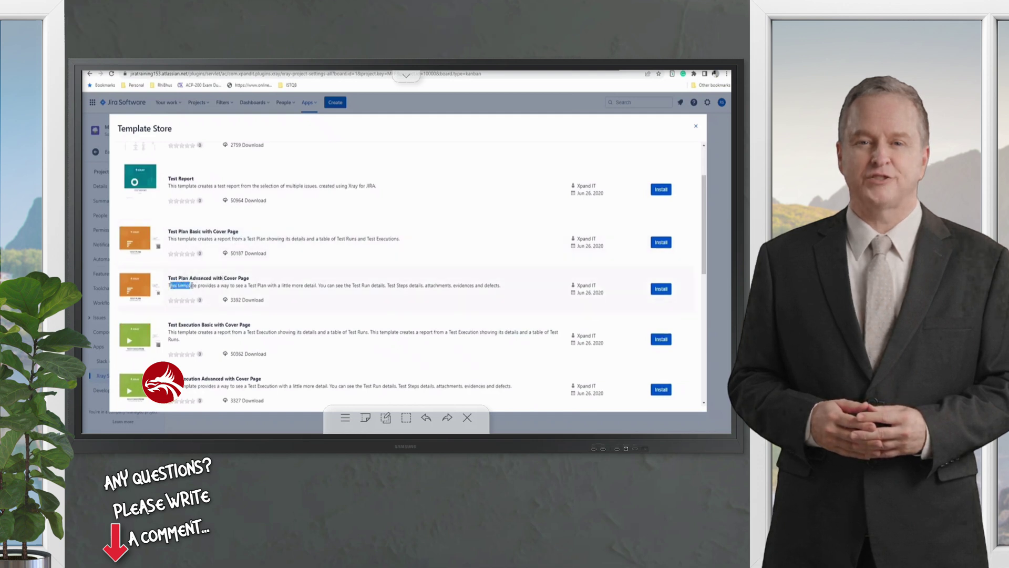
pyautogui.moveTo(251, 281); pyautogui.dragTo(434, 294)
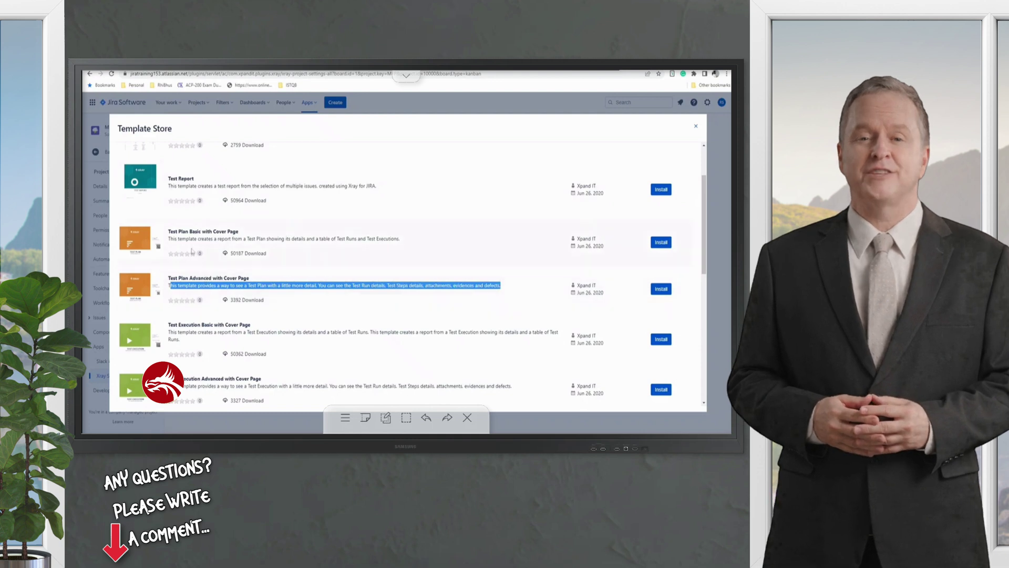
pyautogui.moveTo(169, 239); pyautogui.dragTo(292, 238)
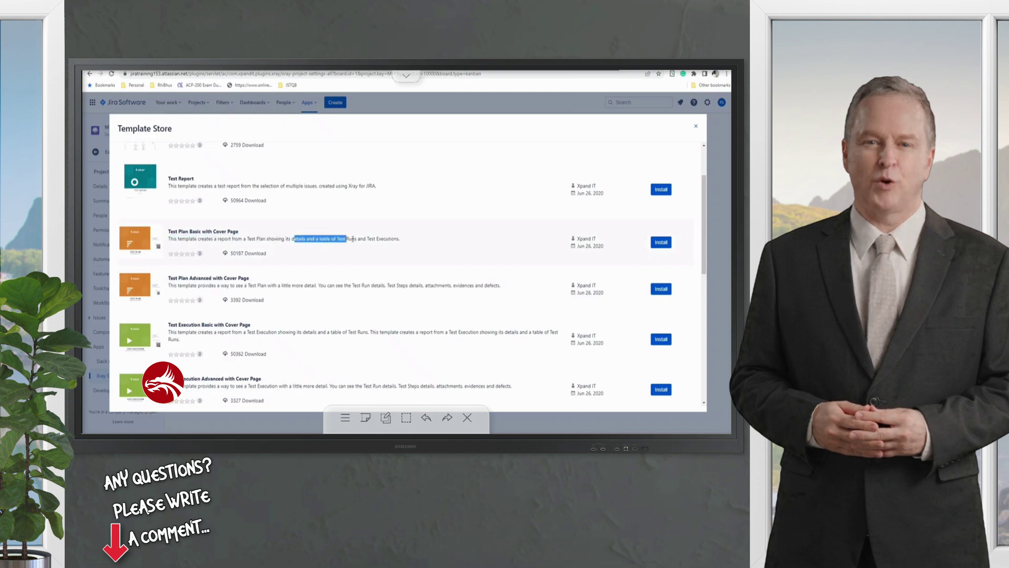
pyautogui.moveTo(359, 239); pyautogui.dragTo(399, 238)
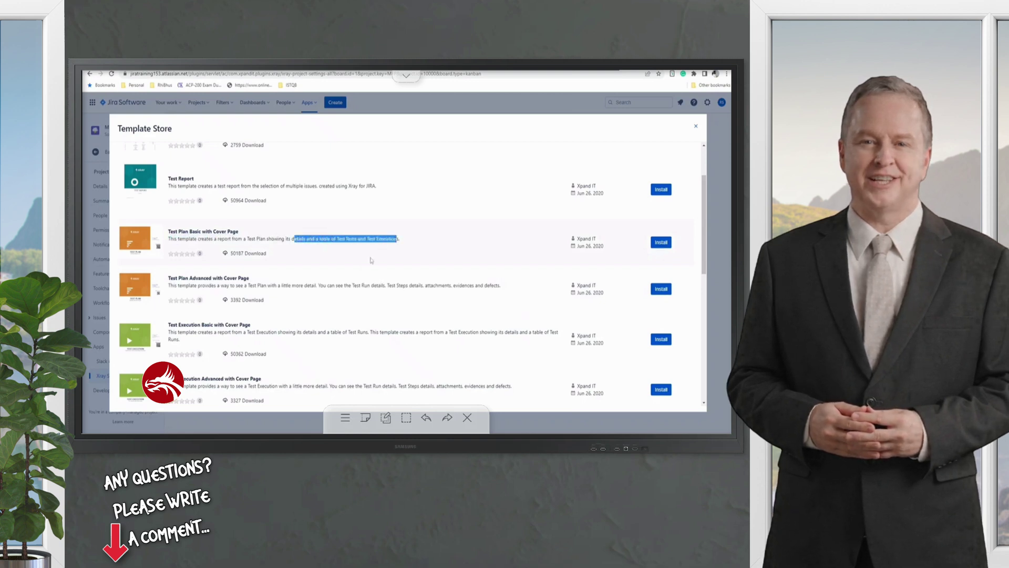
pyautogui.click(320, 286)
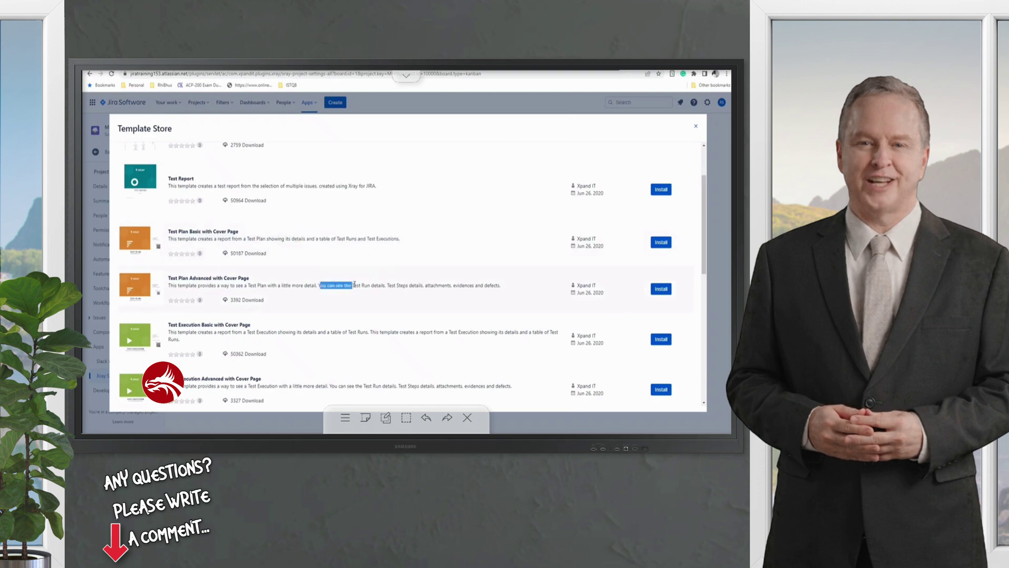
# Install Test Plan Advanced with Cover Page and confirm the success message
pyautogui.moveTo(386, 287); pyautogui.dragTo(499, 289)
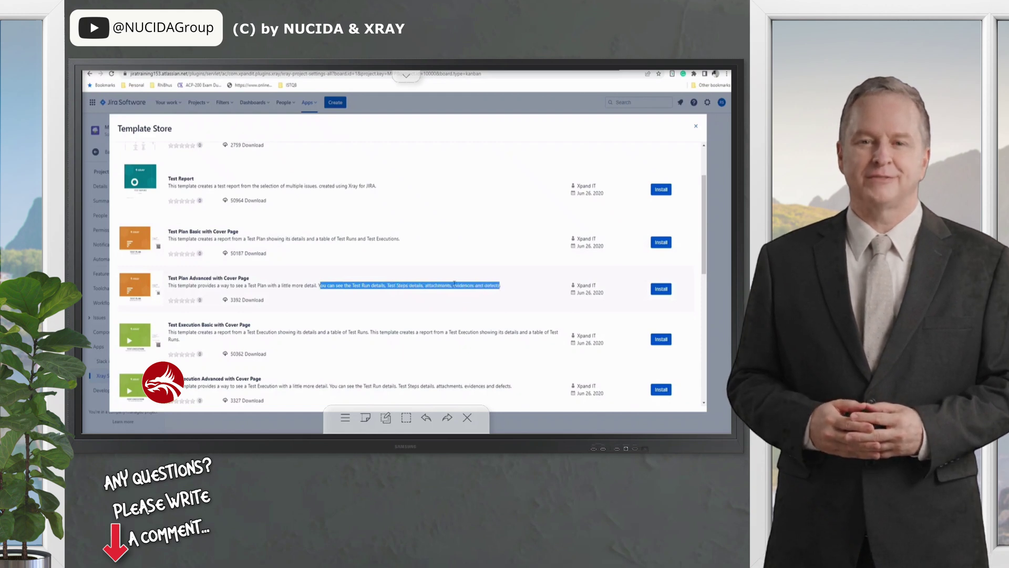
pyautogui.click(661, 289)
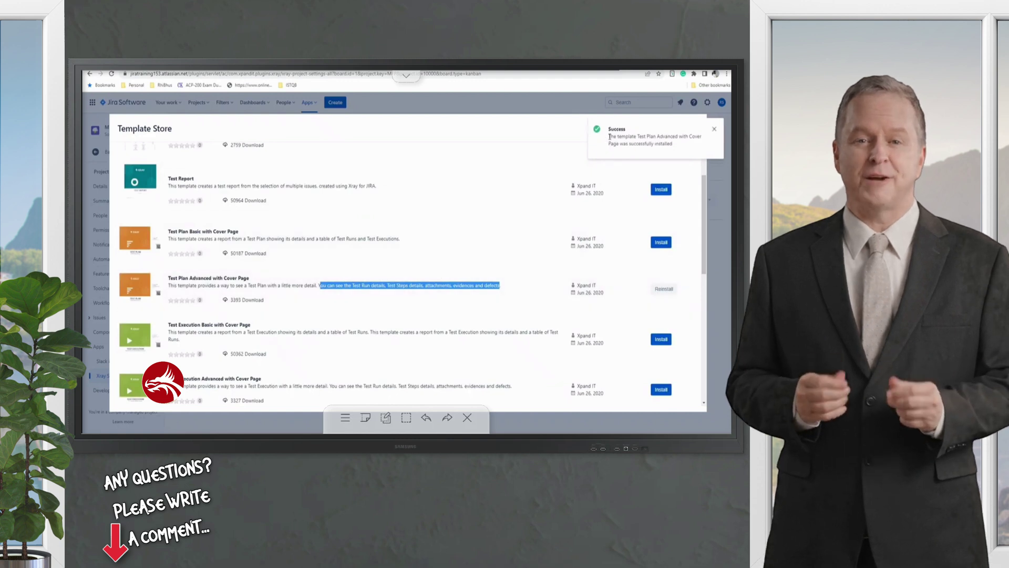
pyautogui.moveTo(609, 135); pyautogui.dragTo(673, 150)
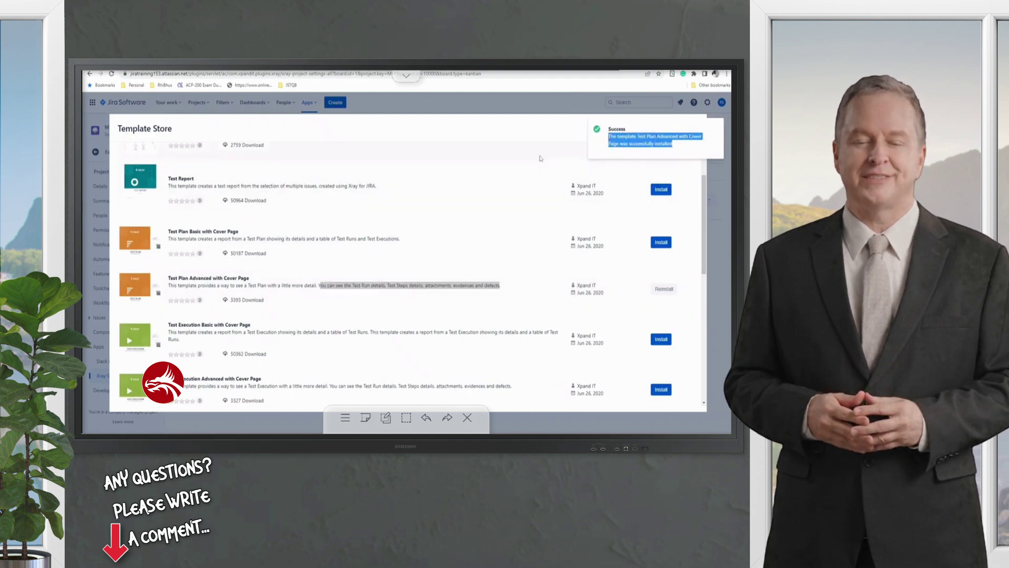
# Install Requirement Traceability Matrix Report and Test Execution Advanced with Cover Page, dismissing the success toasts
pyautogui.click(531, 130)
pyautogui.scroll(-2, 351, 313)
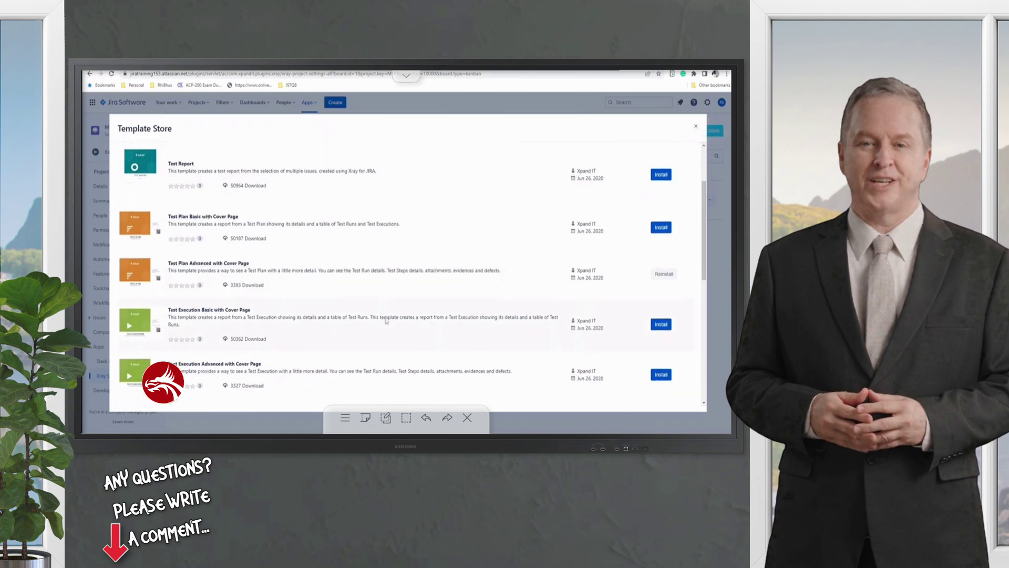
pyautogui.scroll(-2, 386, 321)
pyautogui.scroll(-1, 386, 321)
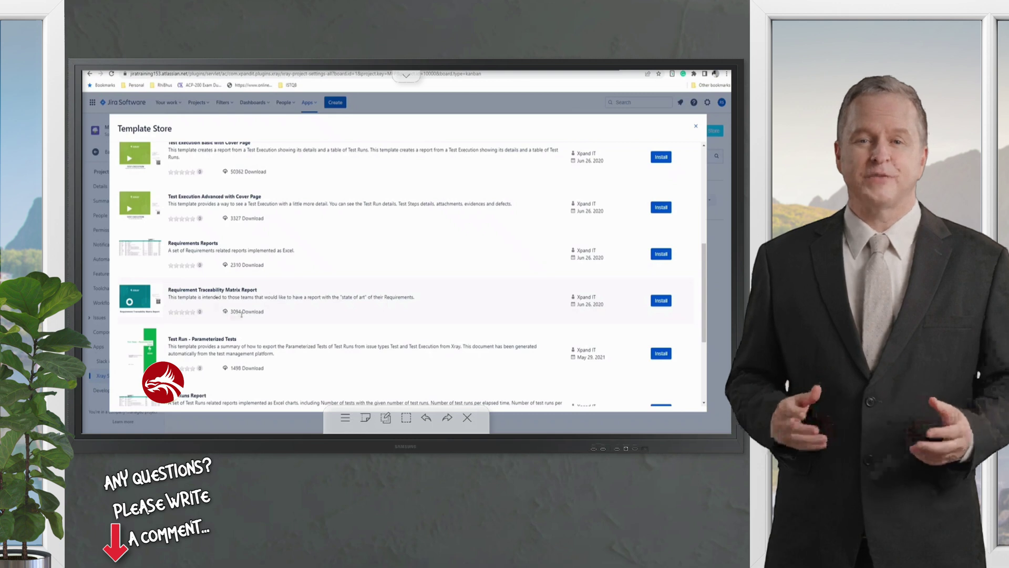
pyautogui.moveTo(229, 313); pyautogui.dragTo(296, 316)
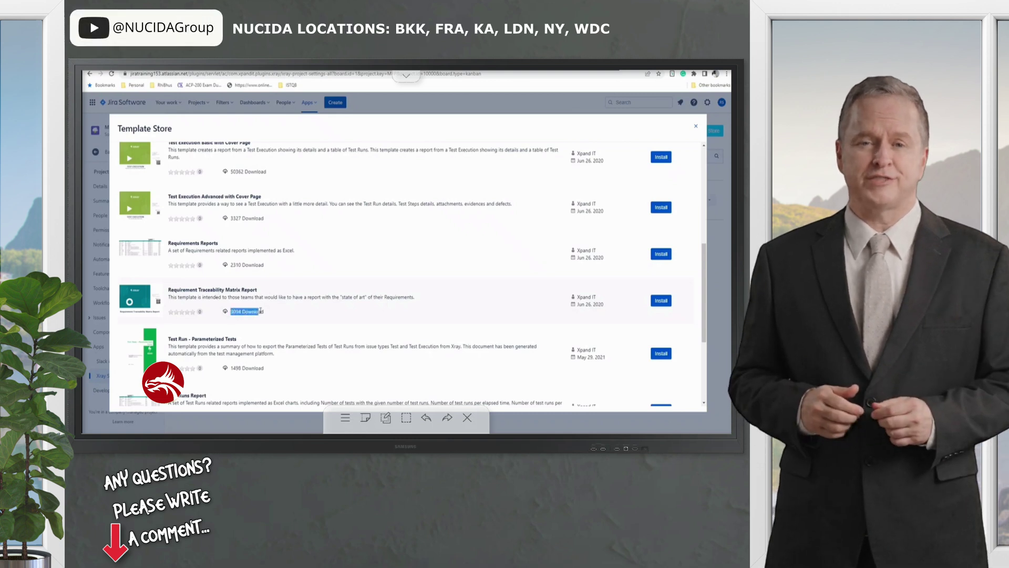
pyautogui.click(303, 317)
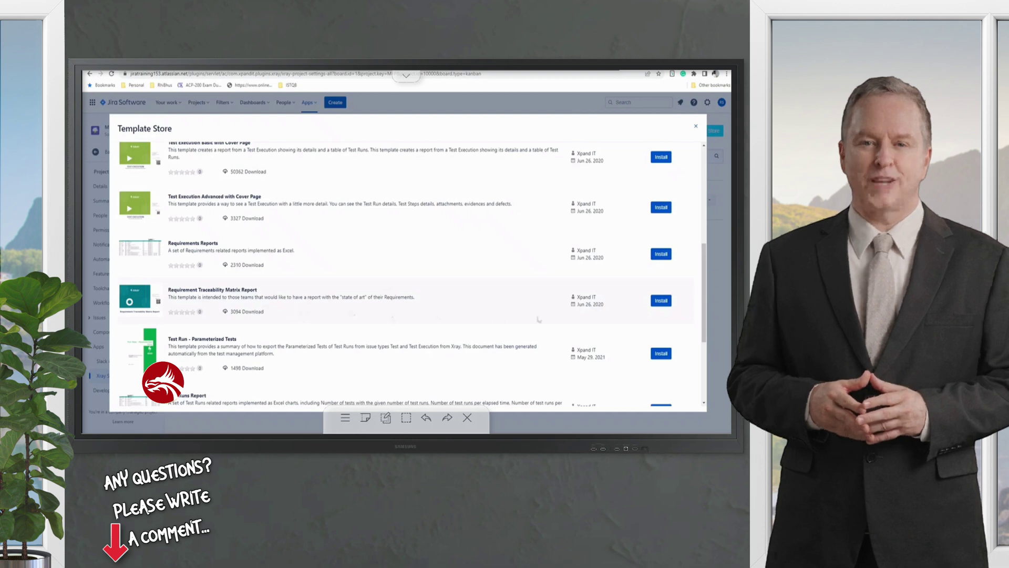
pyautogui.click(660, 300)
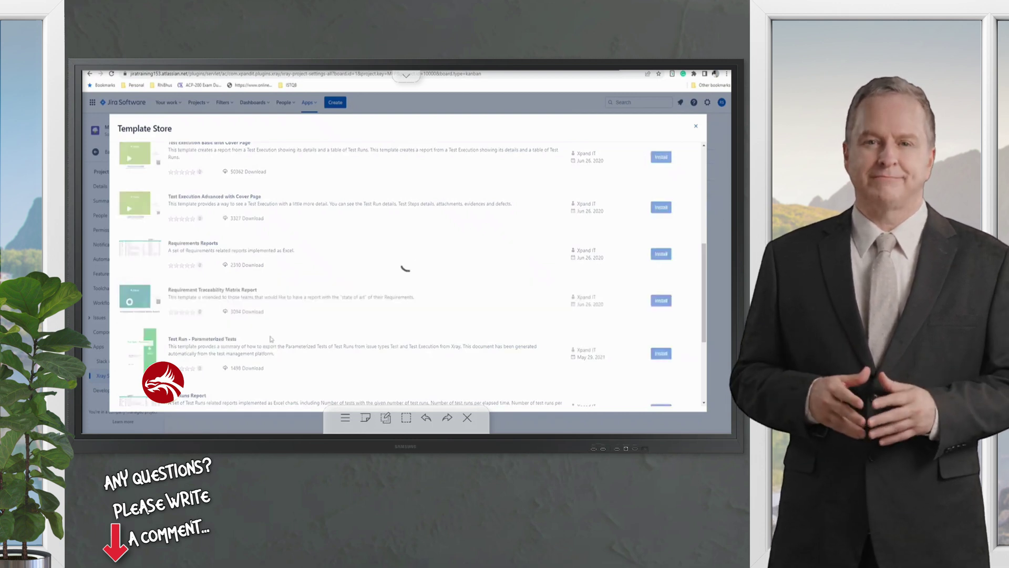
pyautogui.scroll(-3, 270, 339)
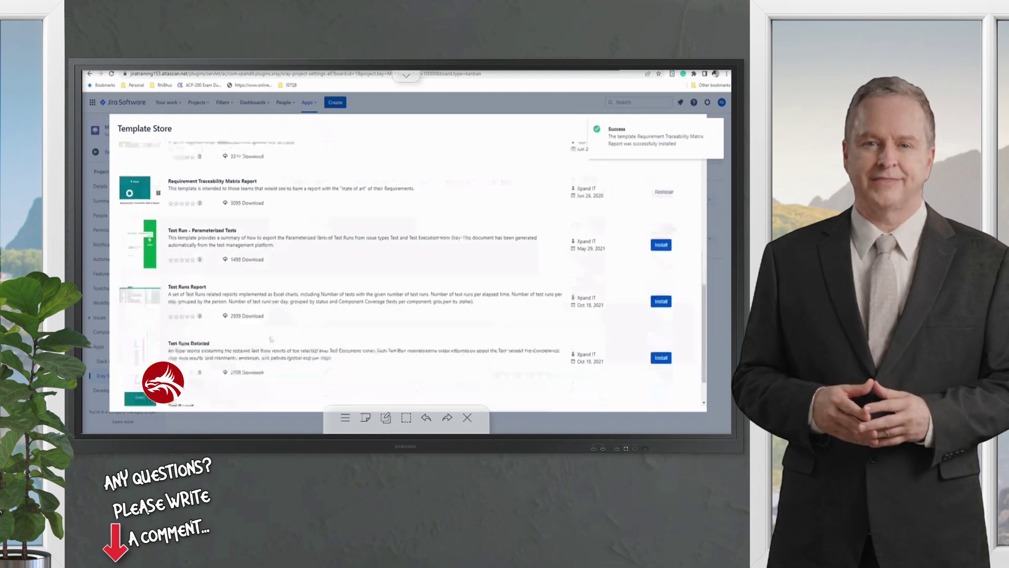
pyautogui.scroll(-1, 252, 356)
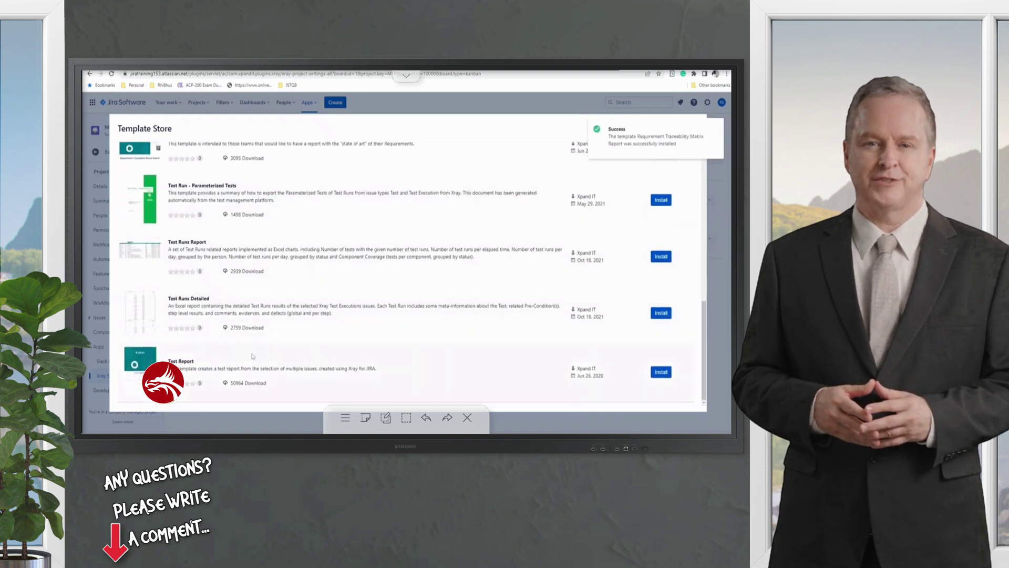
pyautogui.scroll(3, 264, 363)
pyautogui.scroll(1, 268, 363)
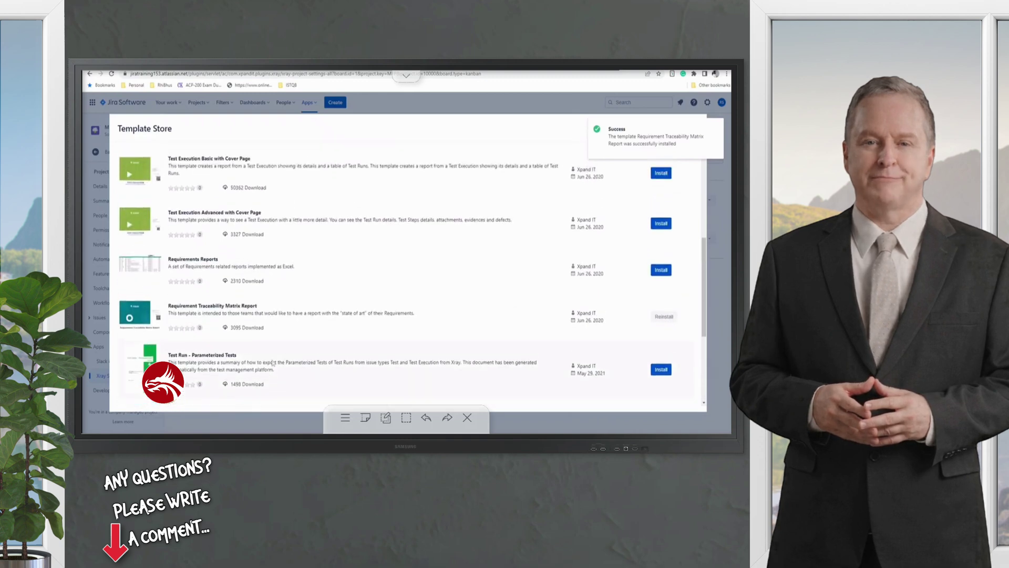
pyautogui.scroll(1, 272, 362)
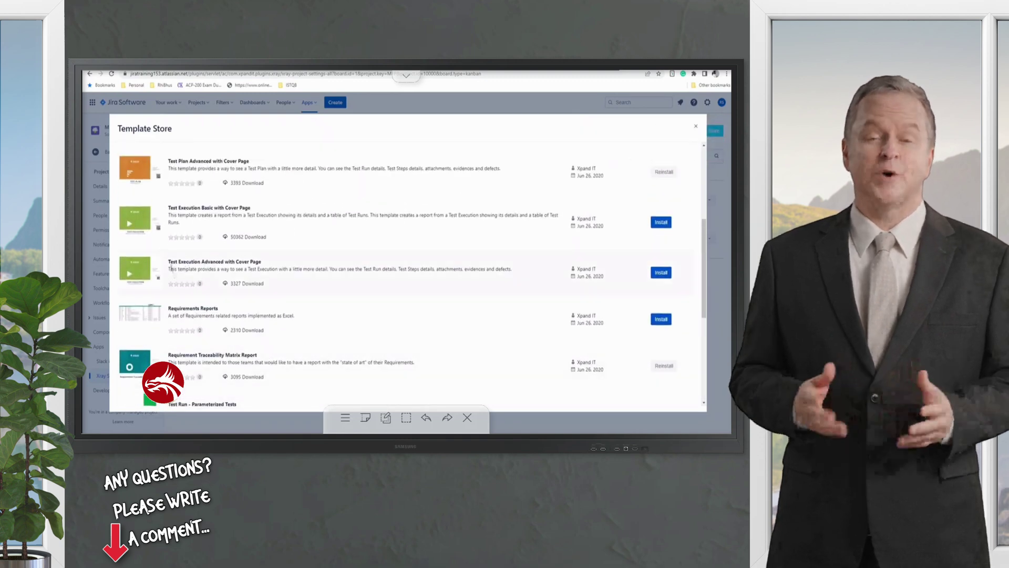
pyautogui.click(659, 273)
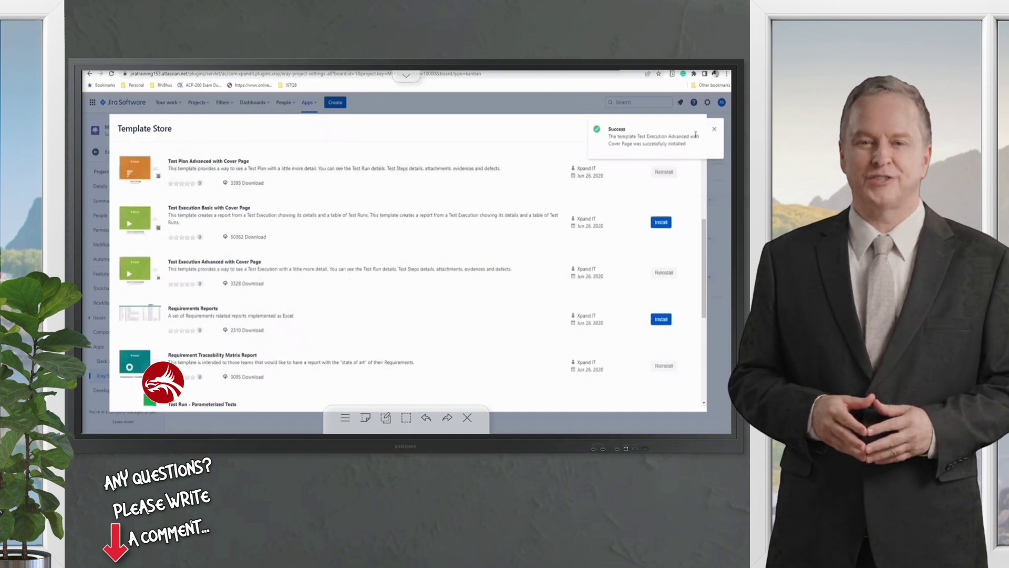
pyautogui.click(715, 131)
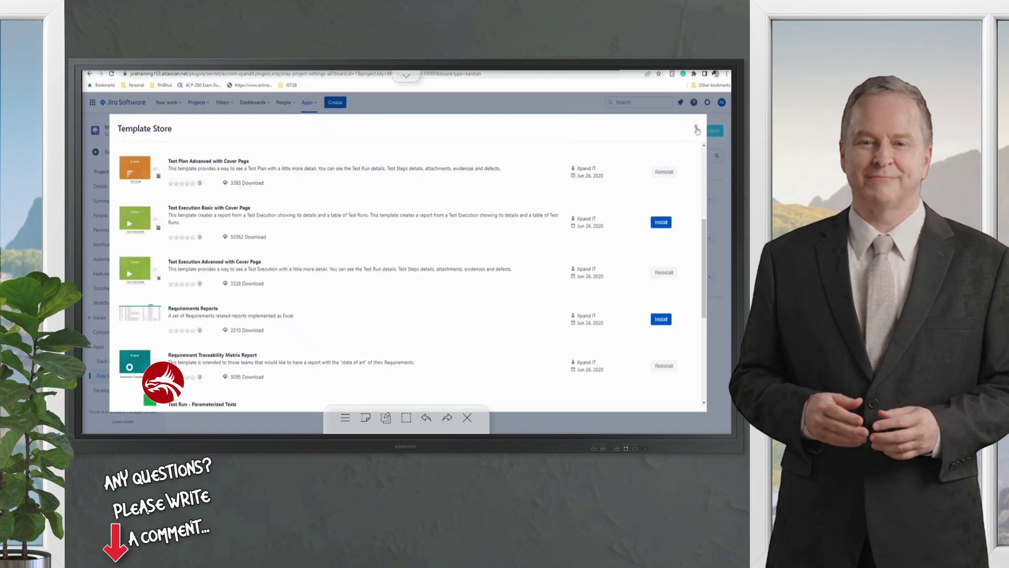
# Close the store, cancel the Add template form, and open the downloaded traceability matrix .docx
pyautogui.click(697, 130)
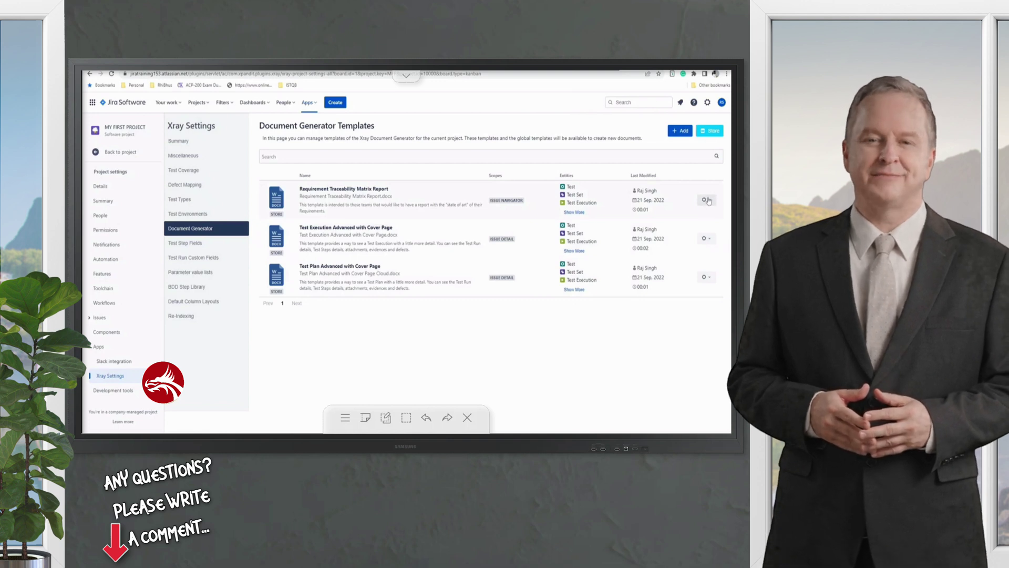
pyautogui.click(706, 201)
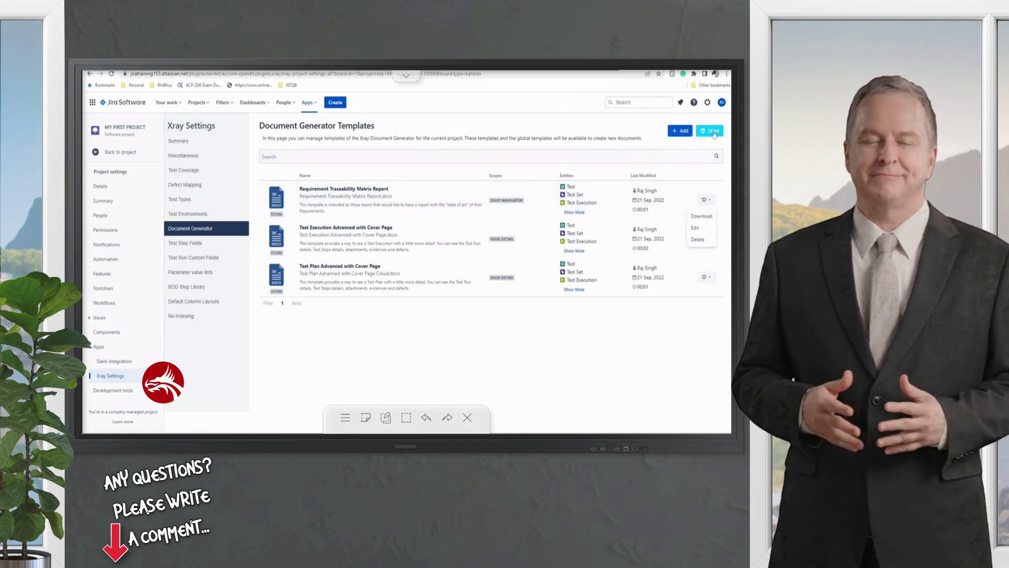
pyautogui.click(681, 132)
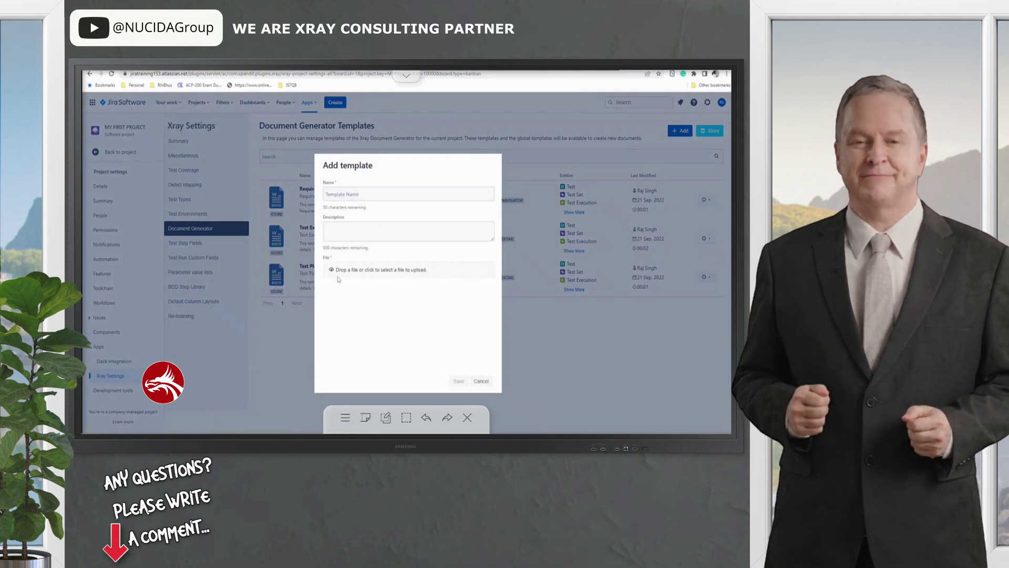
pyautogui.click(481, 381)
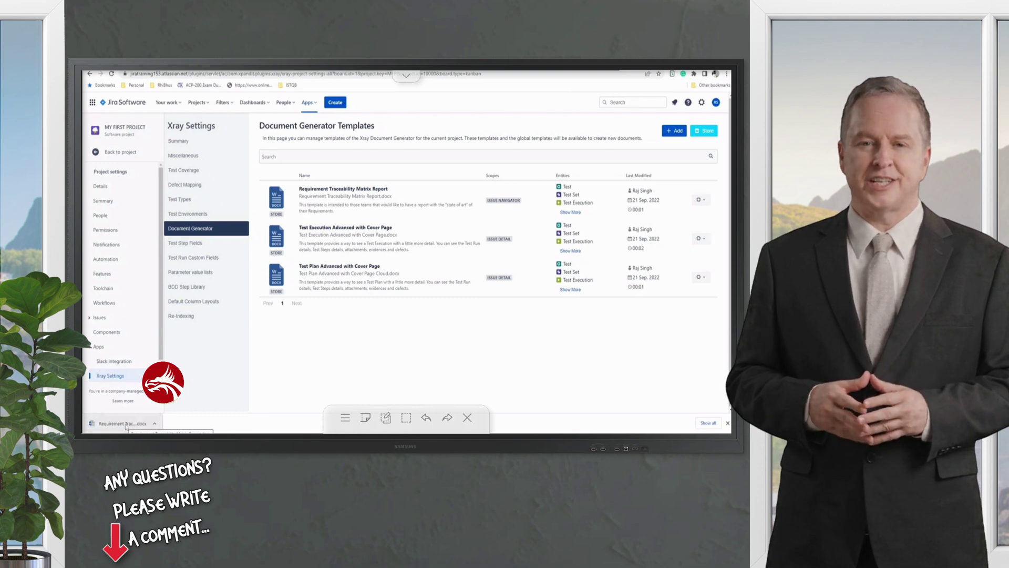
pyautogui.click(125, 426)
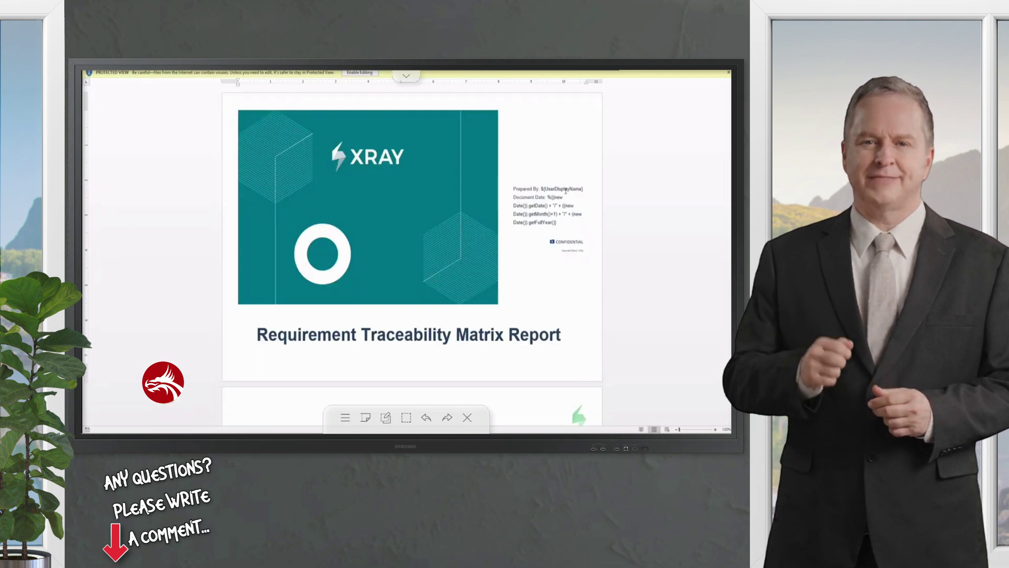
# Enable editing in Word and inspect the Prepared By placeholder text box
pyautogui.click(360, 72)
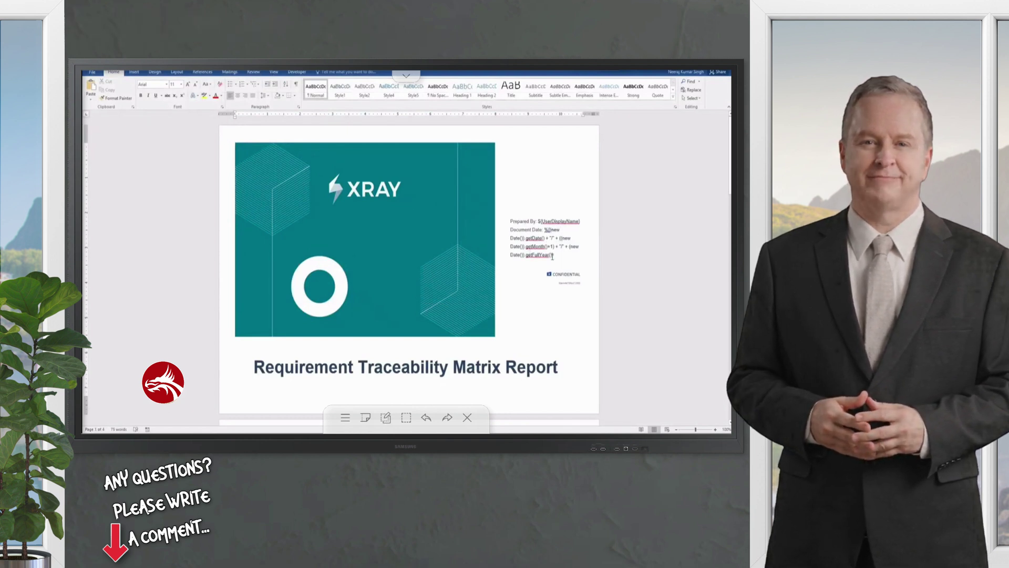
pyautogui.scroll(-1, 525, 287)
pyautogui.scroll(-1, 526, 295)
pyautogui.scroll(-2, 528, 311)
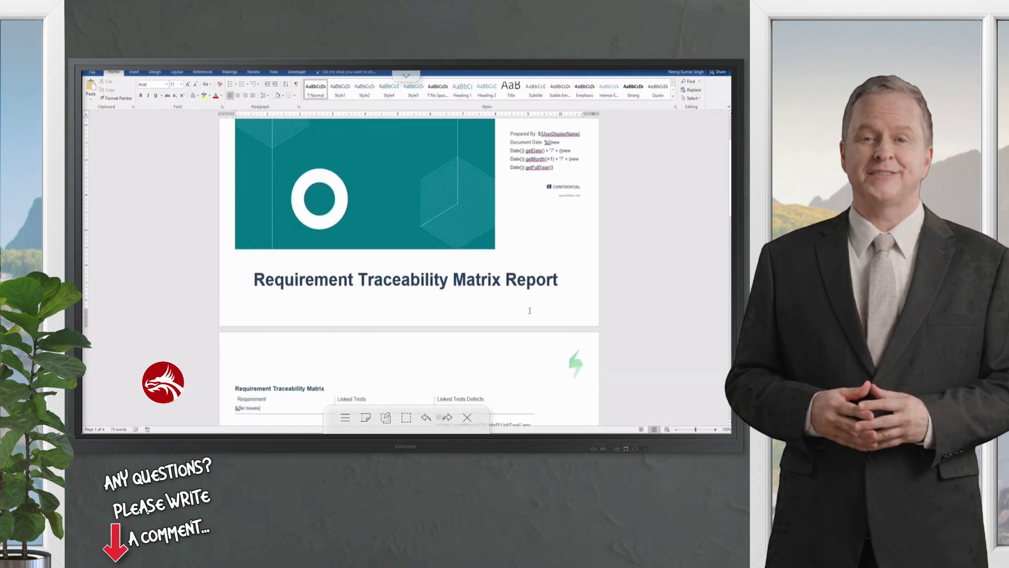
pyautogui.click(556, 186)
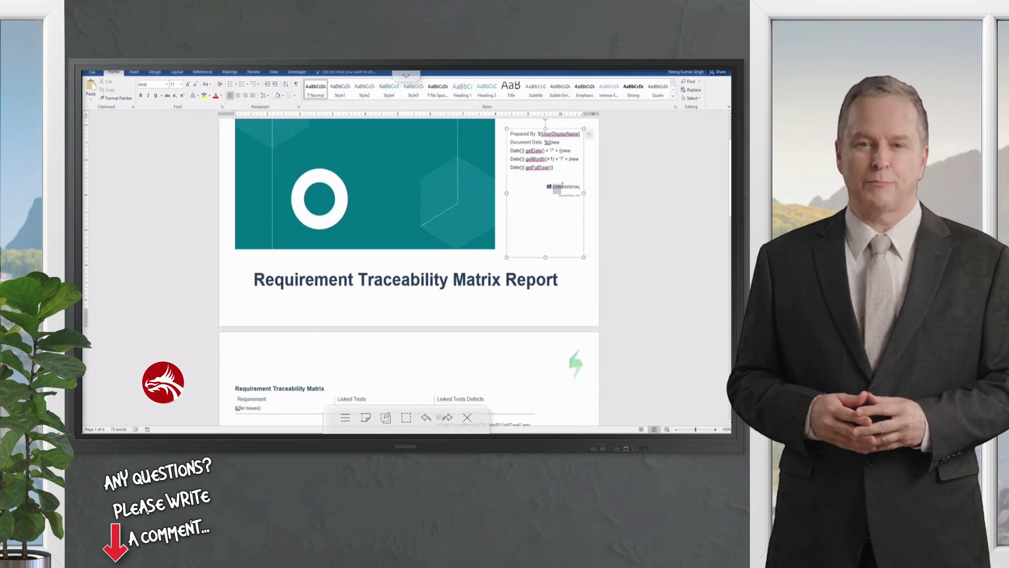
pyautogui.click(581, 186)
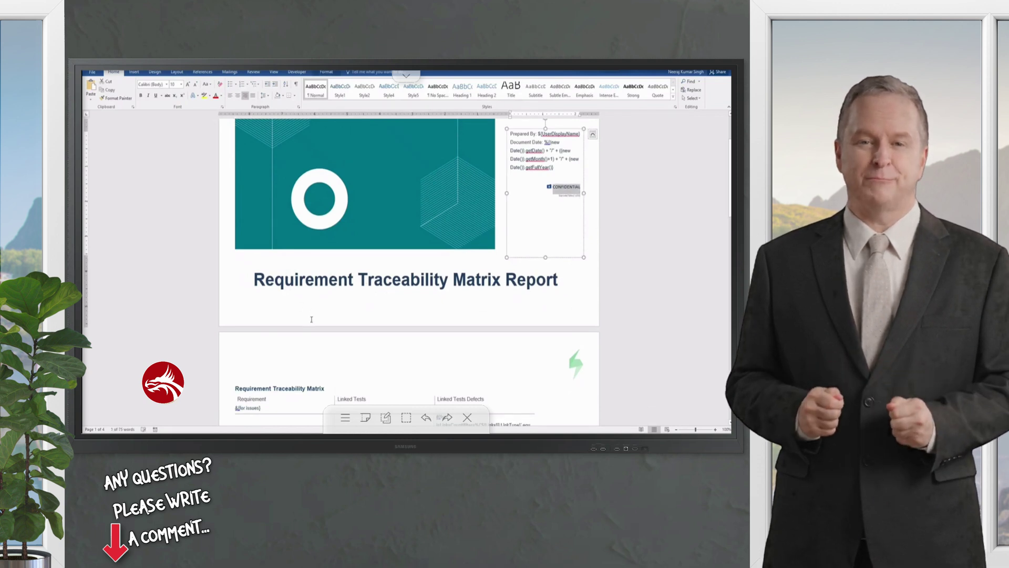
pyautogui.scroll(1, 322, 311)
pyautogui.scroll(1, 322, 312)
pyautogui.scroll(-2, 352, 372)
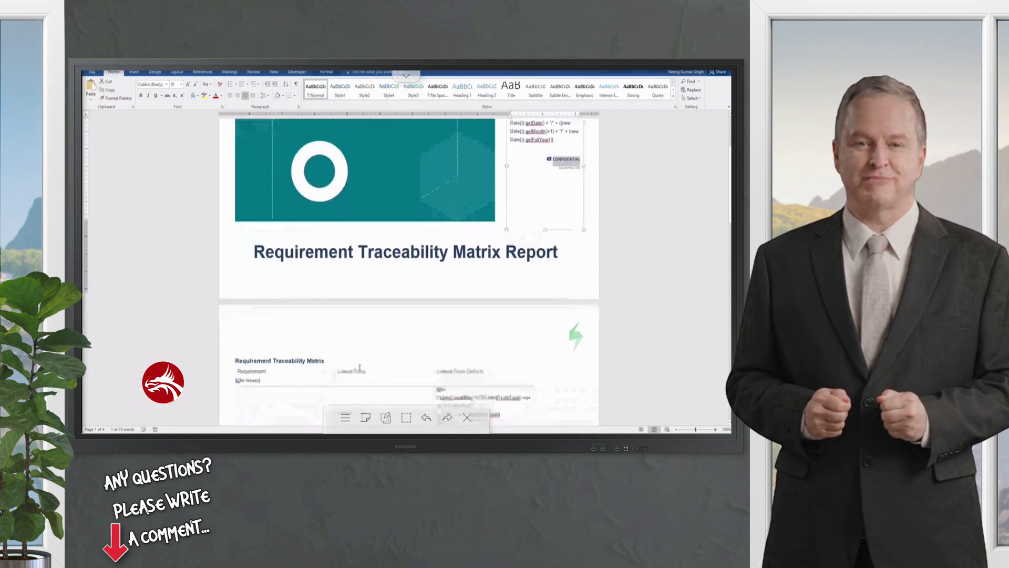
pyautogui.scroll(-1, 353, 373)
pyautogui.scroll(-2, 353, 372)
pyautogui.scroll(-1, 407, 364)
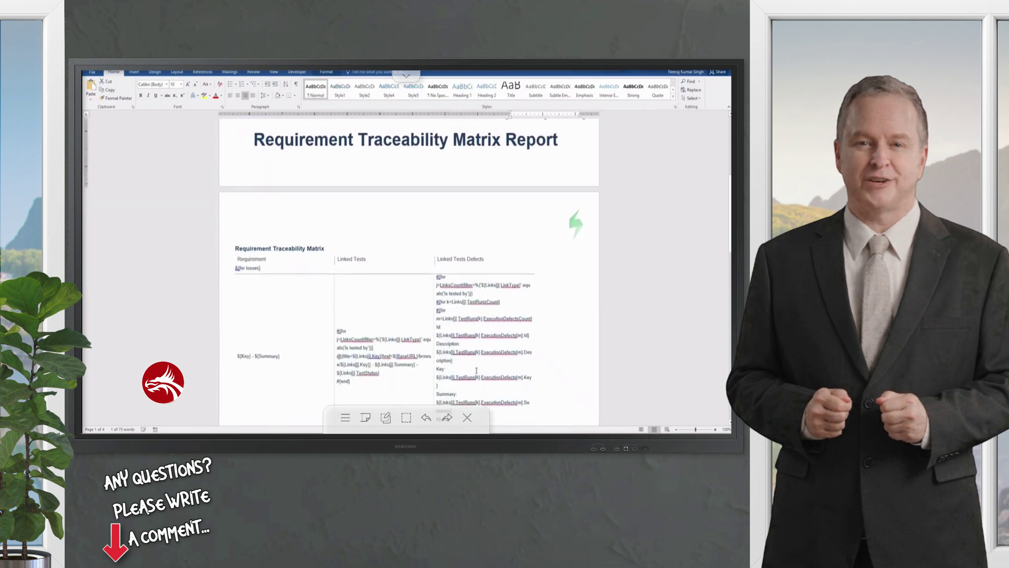
pyautogui.scroll(-1, 476, 370)
pyautogui.scroll(-1, 485, 236)
pyautogui.scroll(-1, 403, 328)
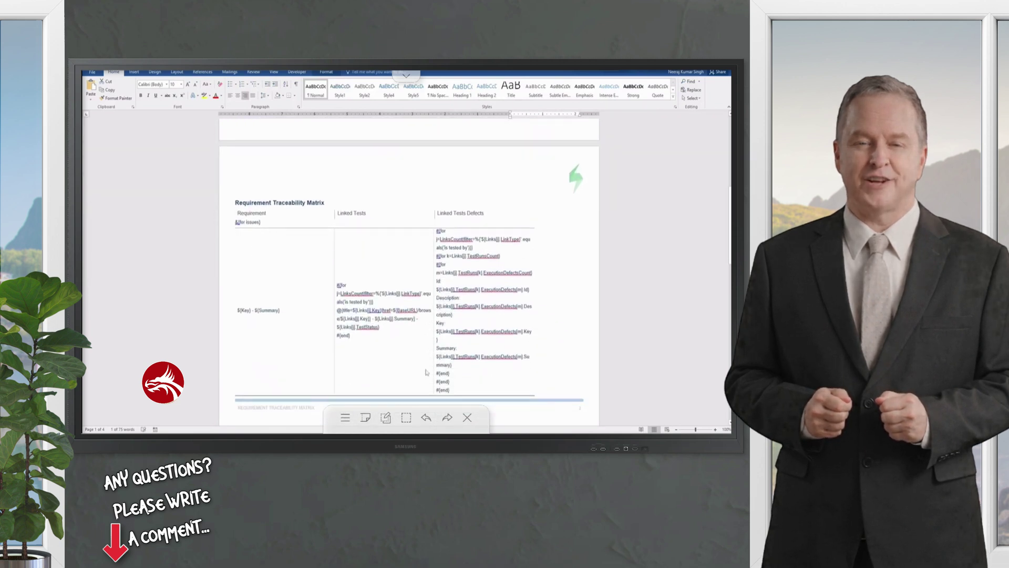
pyautogui.scroll(-2, 400, 335)
pyautogui.scroll(-3, 396, 347)
pyautogui.scroll(-3, 391, 366)
pyautogui.scroll(5, 390, 367)
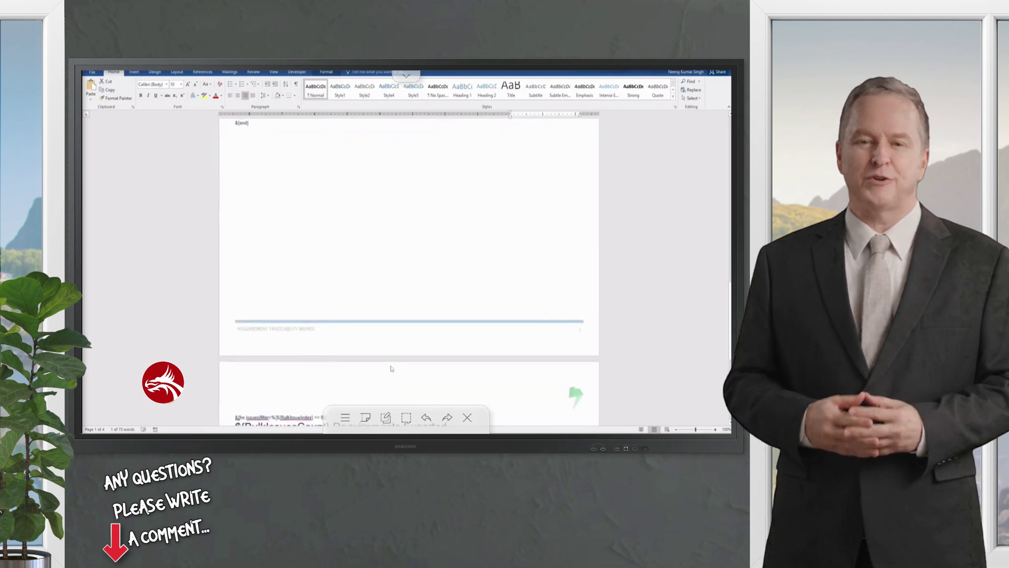
pyautogui.scroll(-2, 392, 366)
pyautogui.scroll(-2, 391, 365)
pyautogui.scroll(-1, 391, 365)
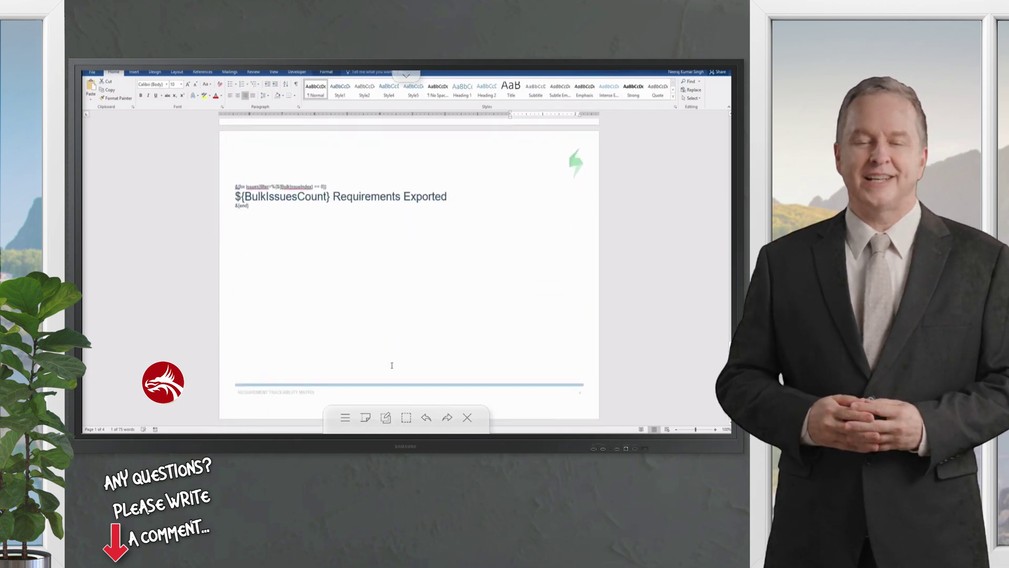
pyautogui.scroll(2, 391, 364)
pyautogui.scroll(4, 392, 365)
pyautogui.scroll(3, 393, 365)
pyautogui.scroll(3, 393, 365)
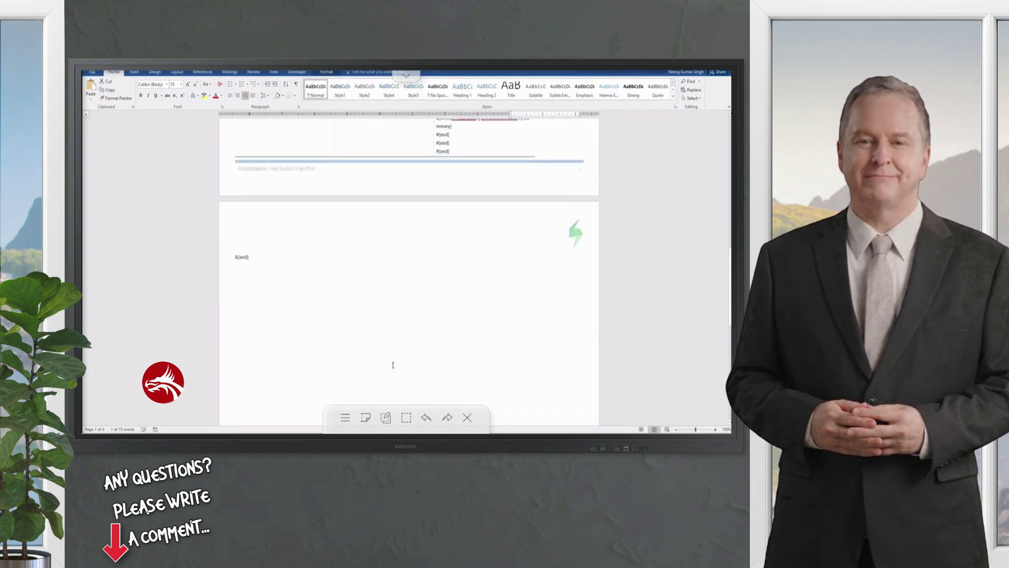
pyautogui.scroll(3, 393, 365)
pyautogui.scroll(3, 394, 365)
pyautogui.scroll(2, 393, 363)
pyautogui.scroll(3, 393, 364)
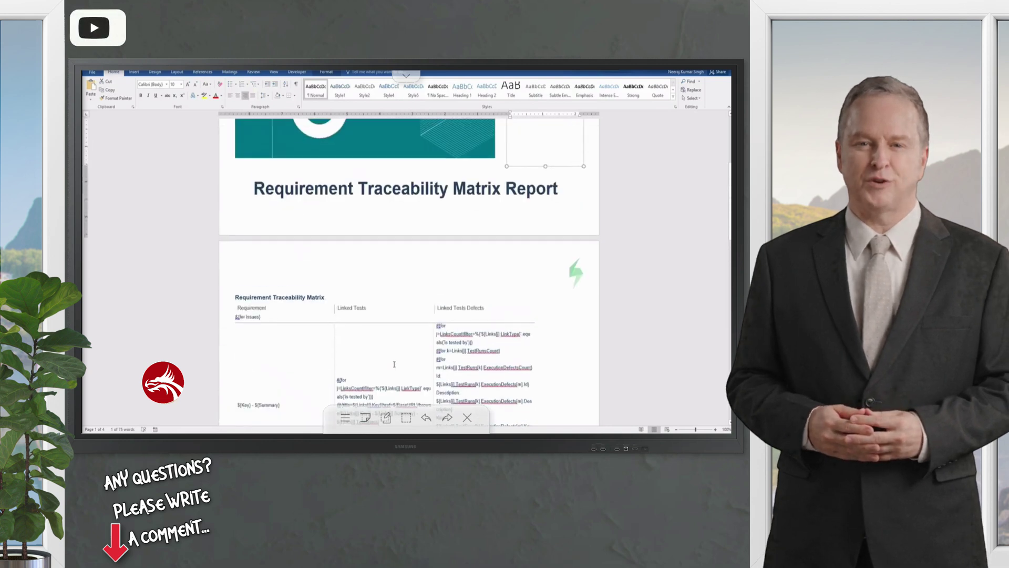
pyautogui.scroll(2, 394, 364)
pyautogui.scroll(3, 394, 364)
pyautogui.scroll(3, 393, 363)
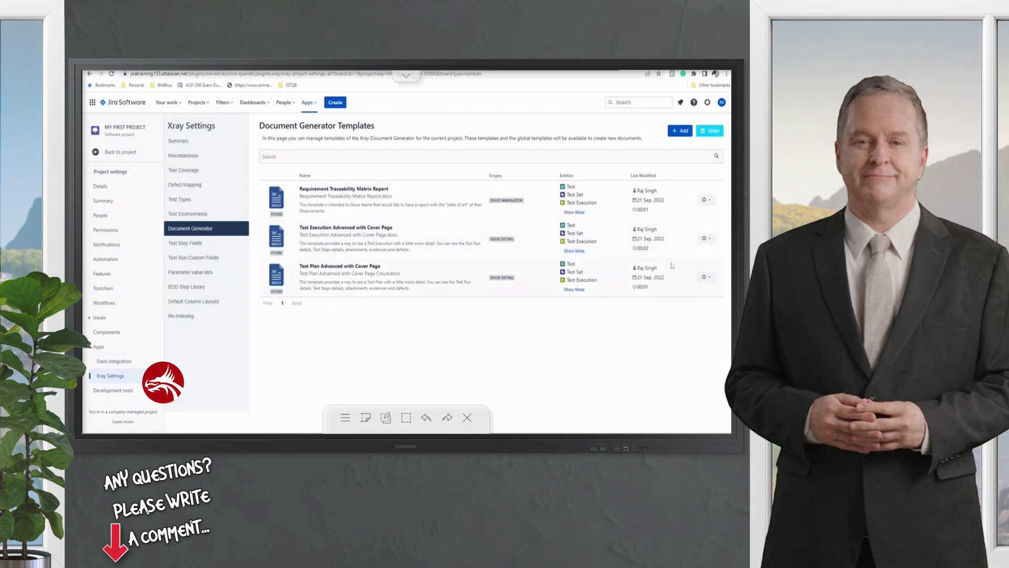
# Download the Test Plan Advanced with Cover Page template and open the .docx in Word
pyautogui.click(704, 278)
pyautogui.click(700, 296)
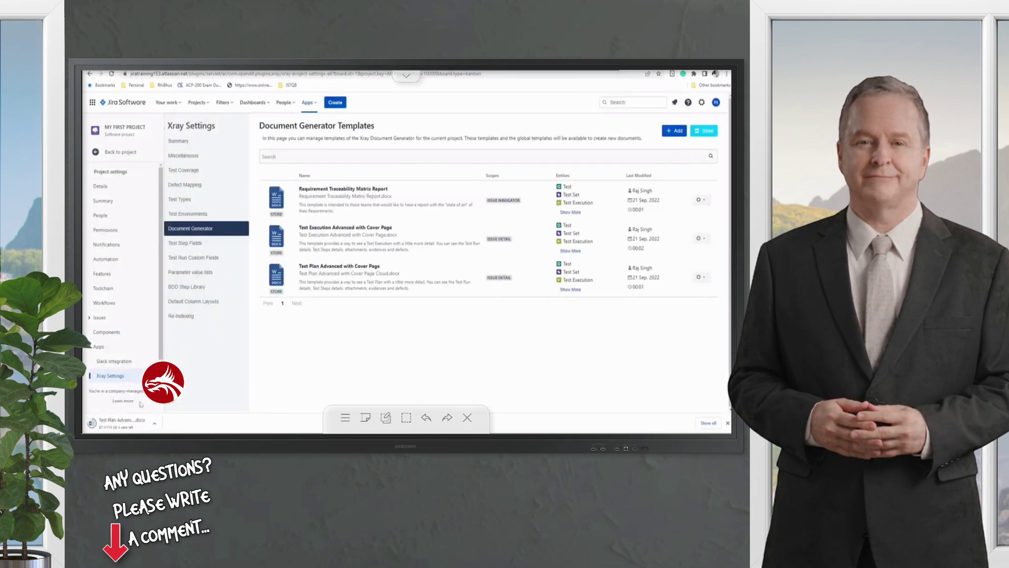
pyautogui.click(188, 427)
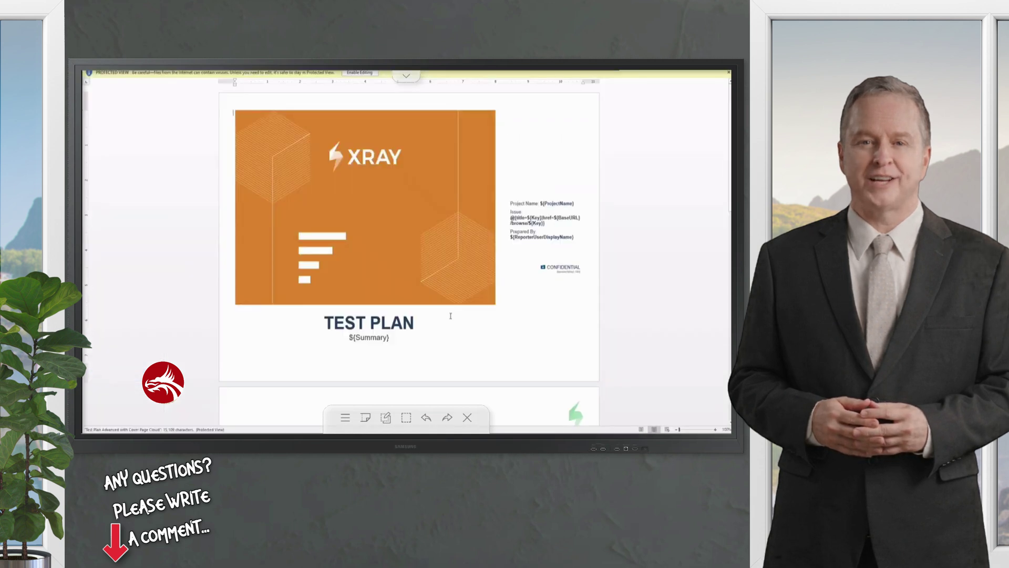
pyautogui.scroll(-1, 438, 339)
pyautogui.scroll(-3, 437, 339)
pyautogui.scroll(-4, 438, 340)
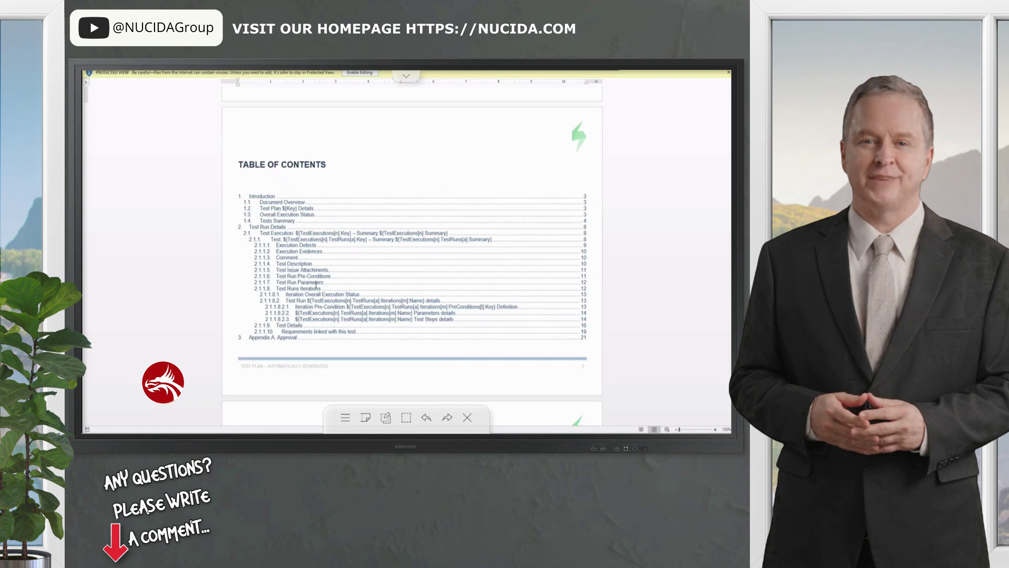
pyautogui.scroll(-3, 352, 332)
pyautogui.scroll(-3, 355, 331)
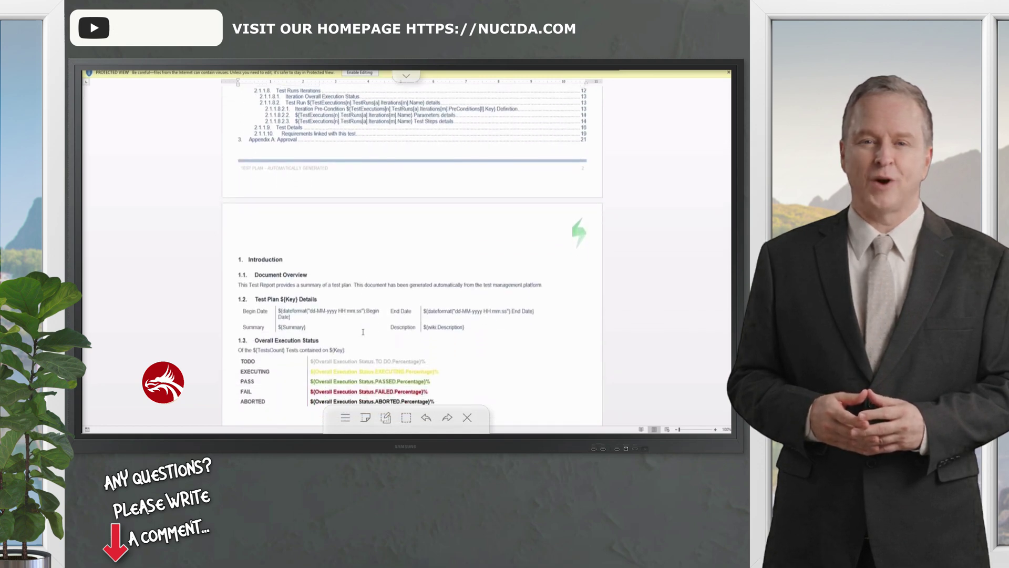
pyautogui.scroll(-2, 358, 332)
pyautogui.scroll(-1, 364, 331)
pyautogui.scroll(-1, 362, 332)
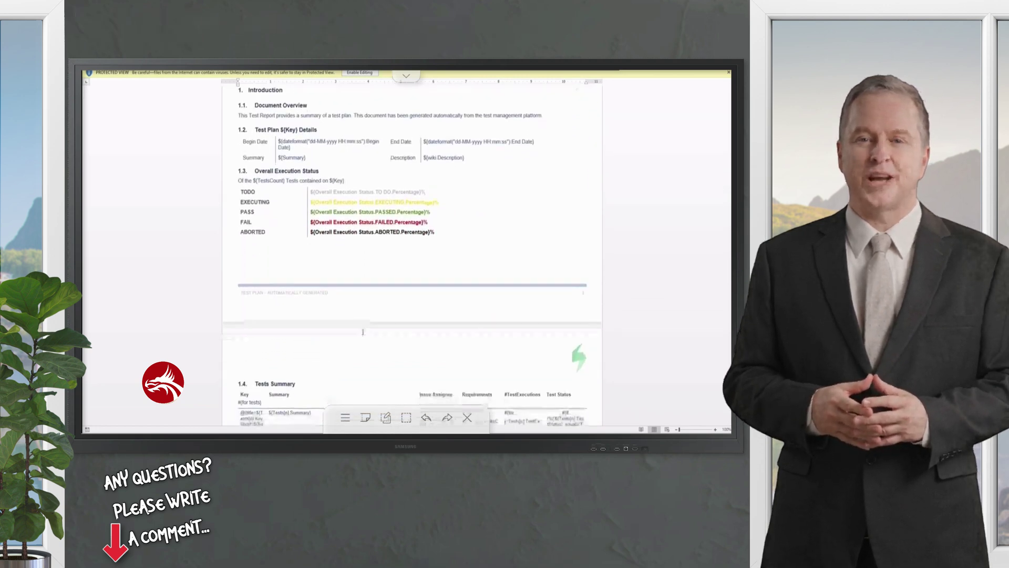
pyautogui.scroll(-2, 362, 331)
pyautogui.scroll(-2, 363, 331)
pyautogui.scroll(-1, 362, 331)
pyautogui.scroll(-2, 362, 331)
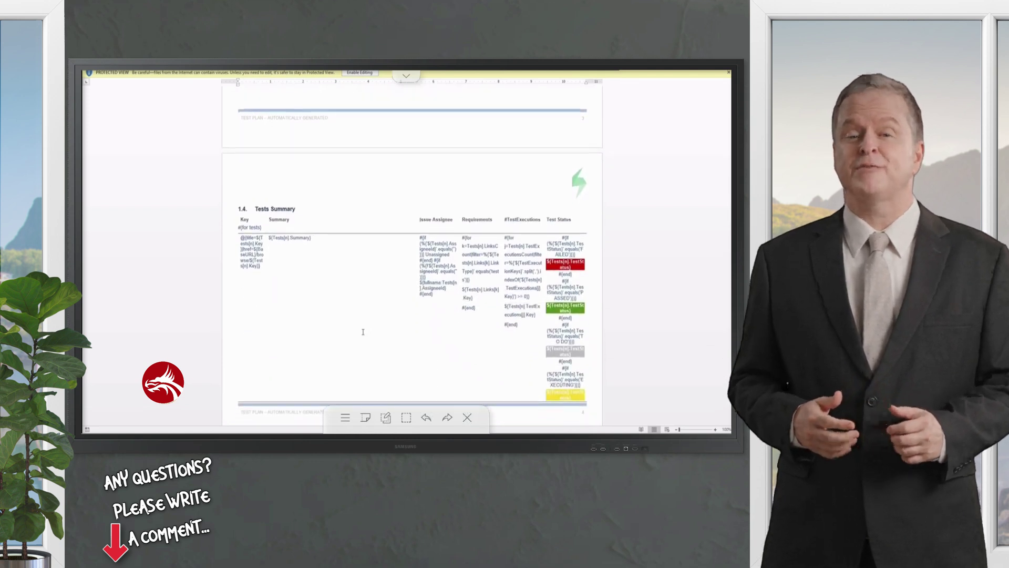
pyautogui.scroll(-3, 362, 331)
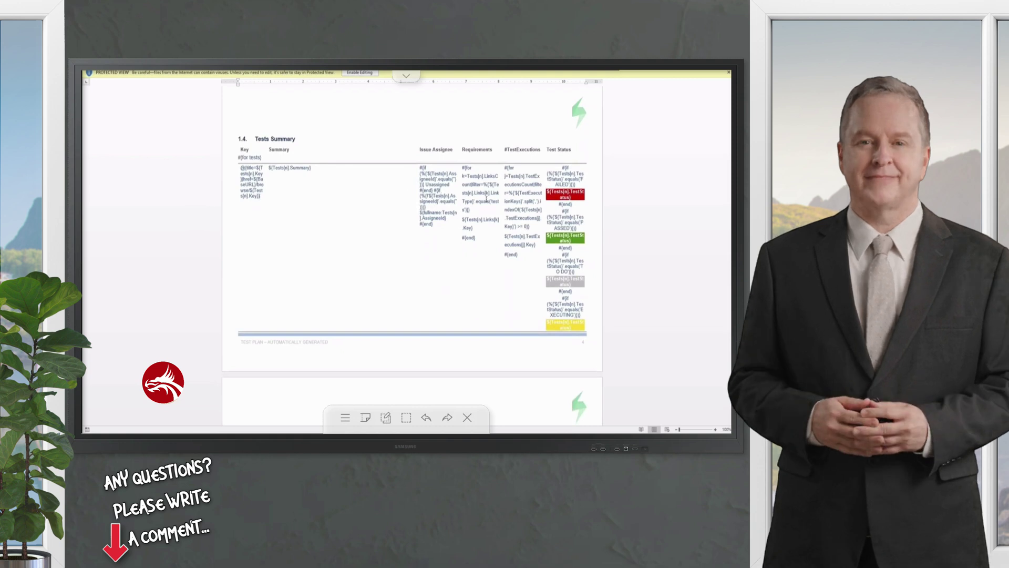
pyautogui.scroll(-2, 475, 247)
pyautogui.scroll(-3, 465, 256)
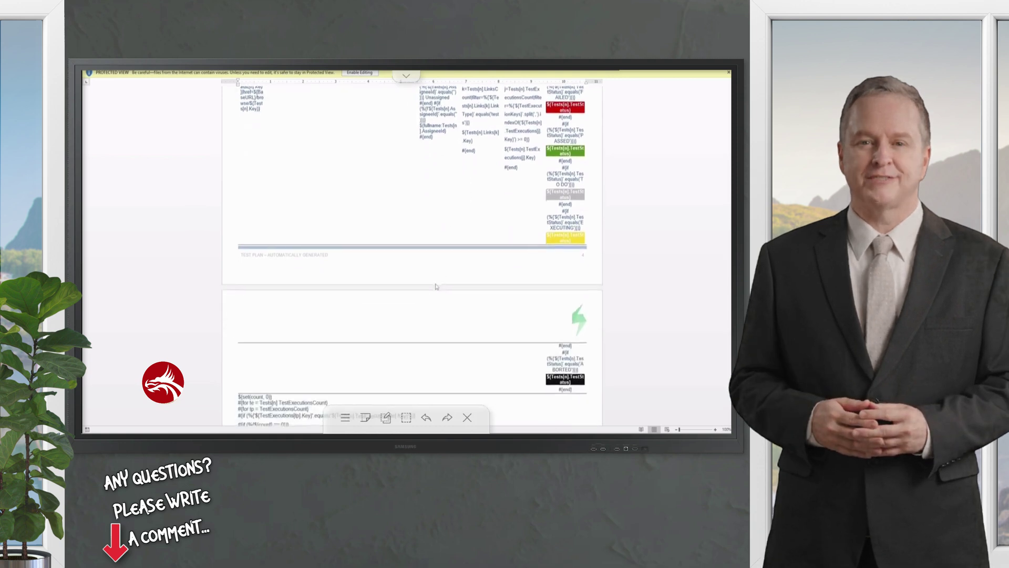
pyautogui.scroll(-3, 453, 268)
pyautogui.scroll(-2, 435, 282)
pyautogui.scroll(-1, 435, 282)
pyautogui.scroll(-2, 435, 282)
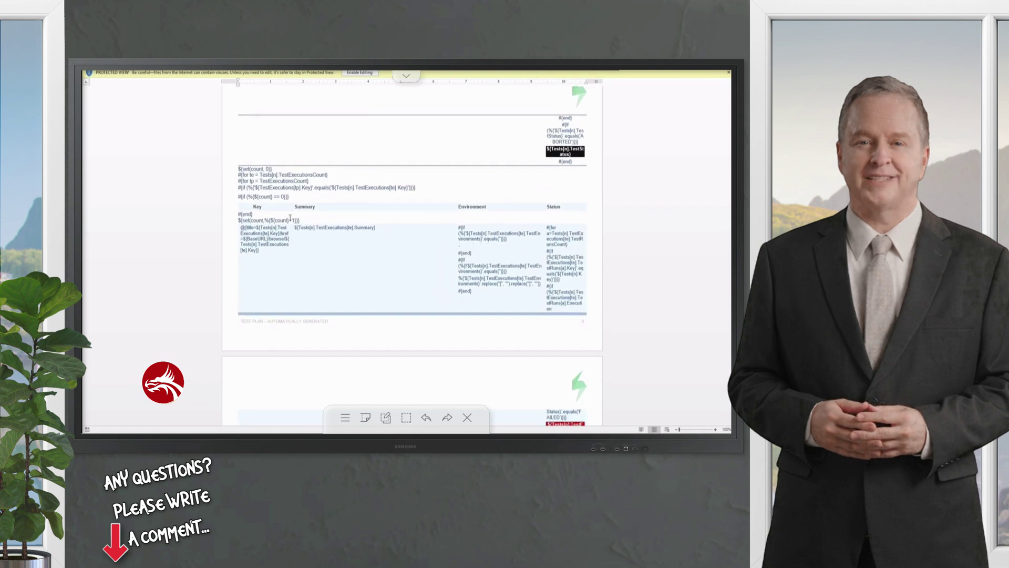
pyautogui.scroll(-4, 402, 325)
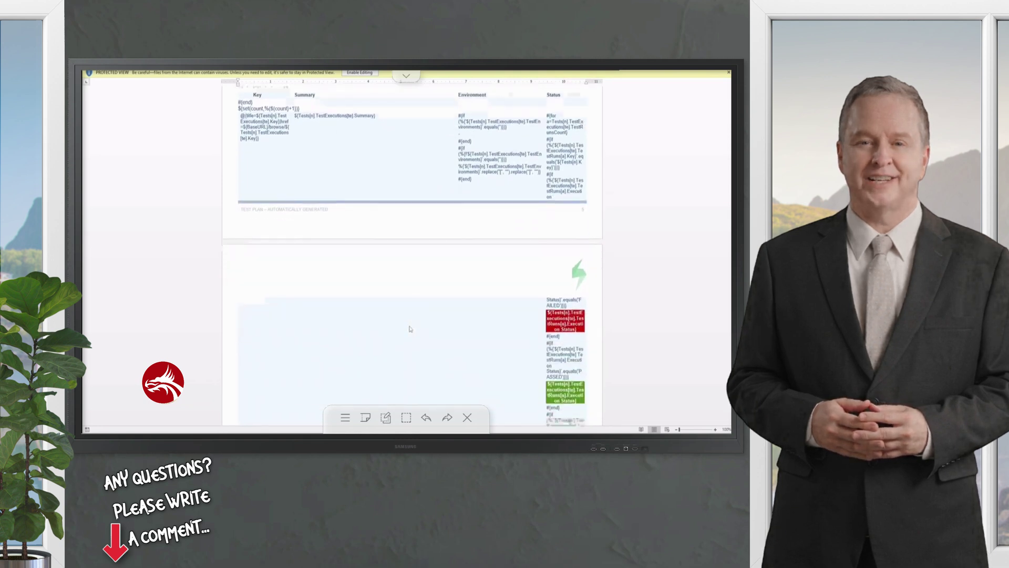
pyautogui.scroll(-1, 504, 292)
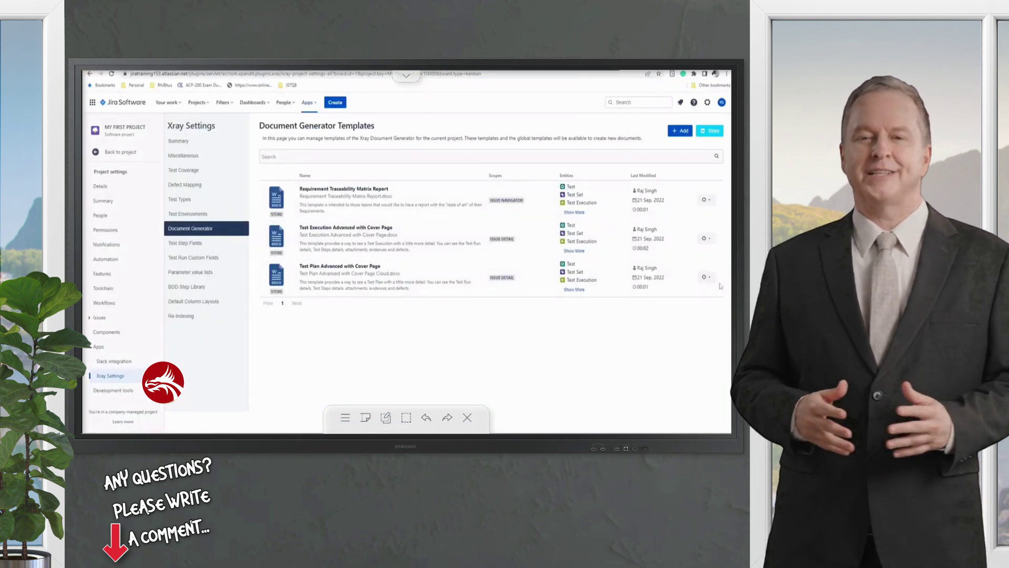
# Edit the Test Plan template, set its default output format to PDF, and save
pyautogui.click(704, 277)
pyautogui.click(698, 305)
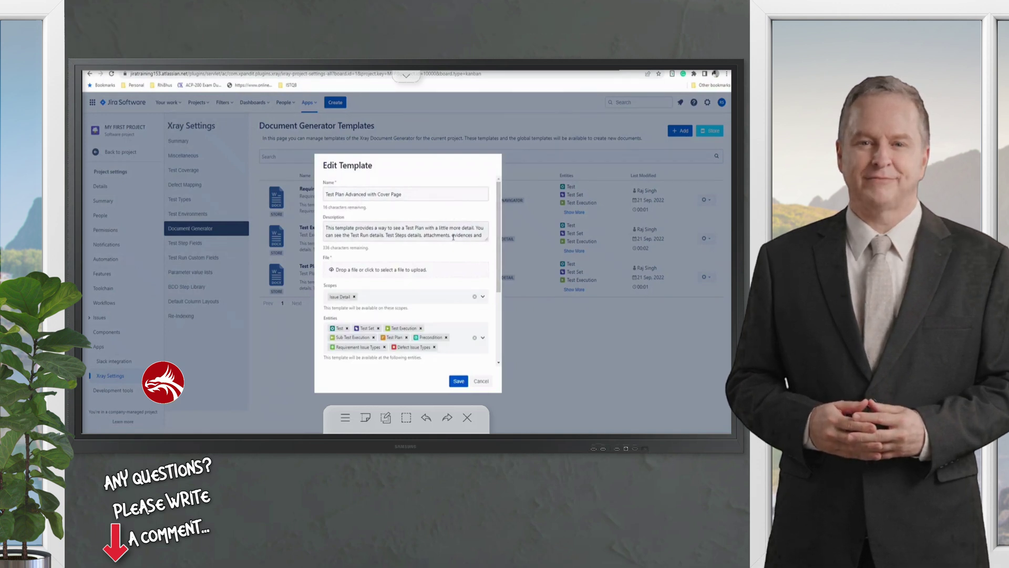
pyautogui.scroll(-2, 452, 236)
pyautogui.scroll(-2, 347, 233)
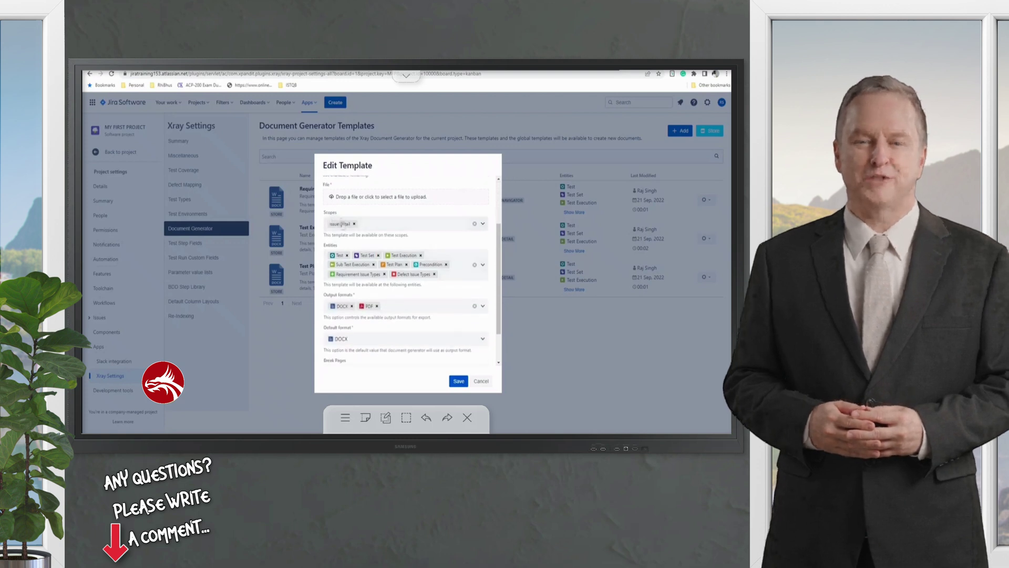
pyautogui.click(464, 227)
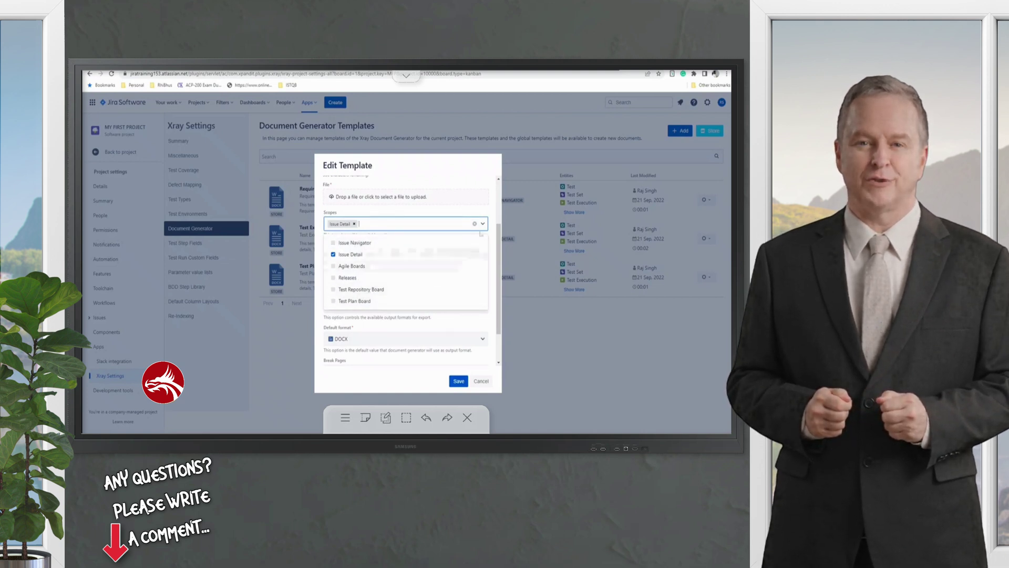
pyautogui.click(487, 217)
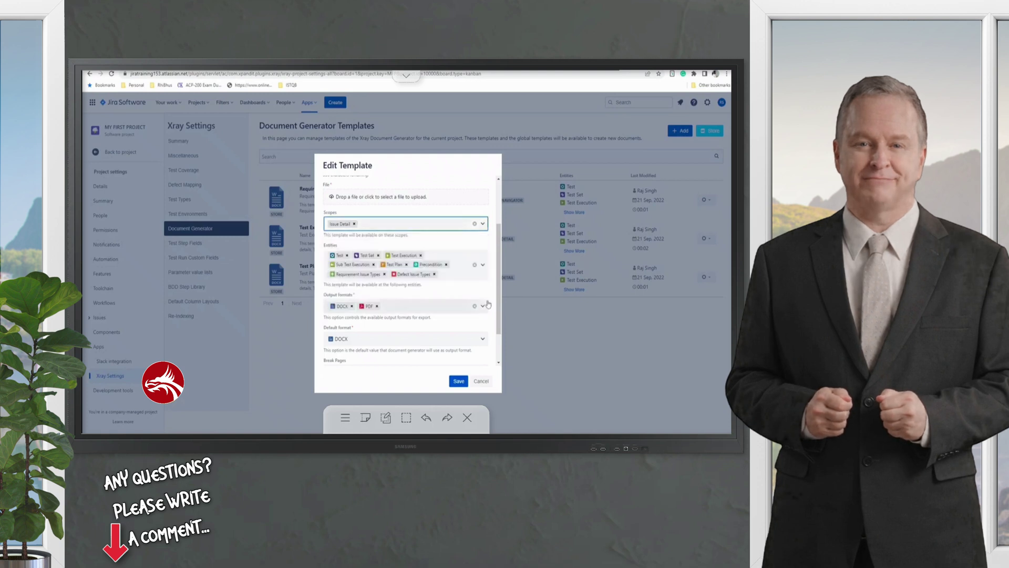
pyautogui.scroll(-1, 487, 303)
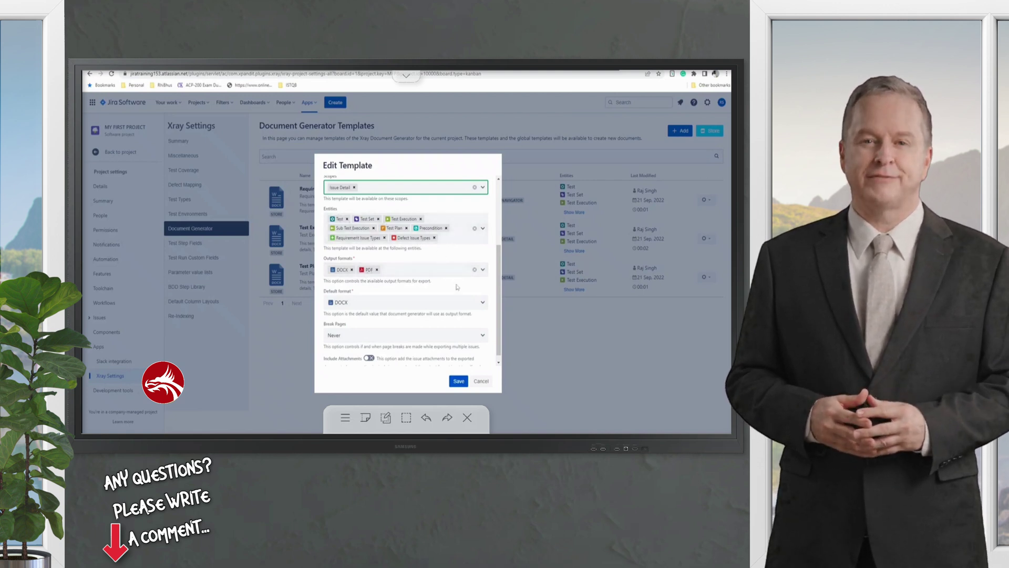
pyautogui.scroll(-1, 424, 341)
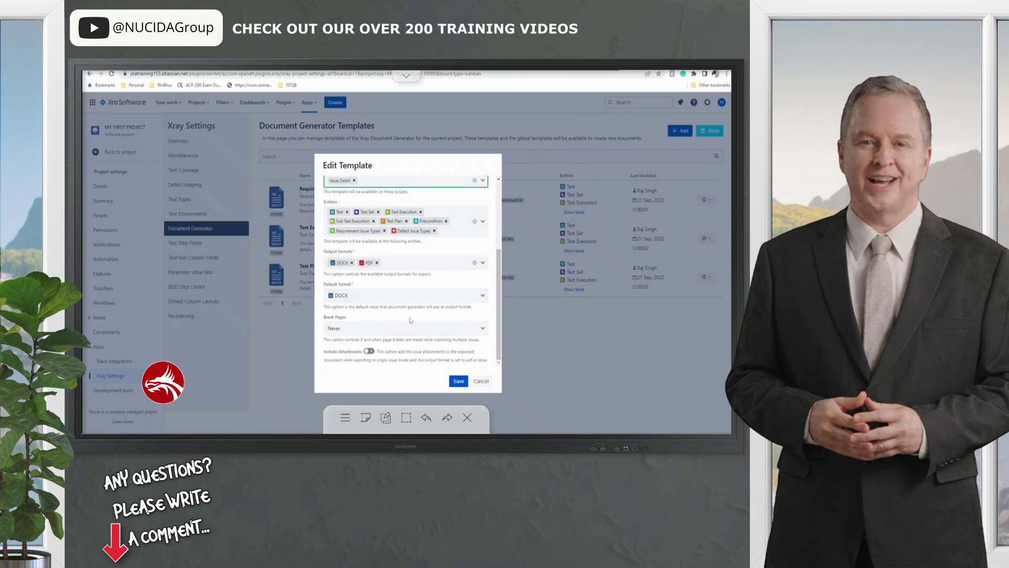
pyautogui.click(434, 297)
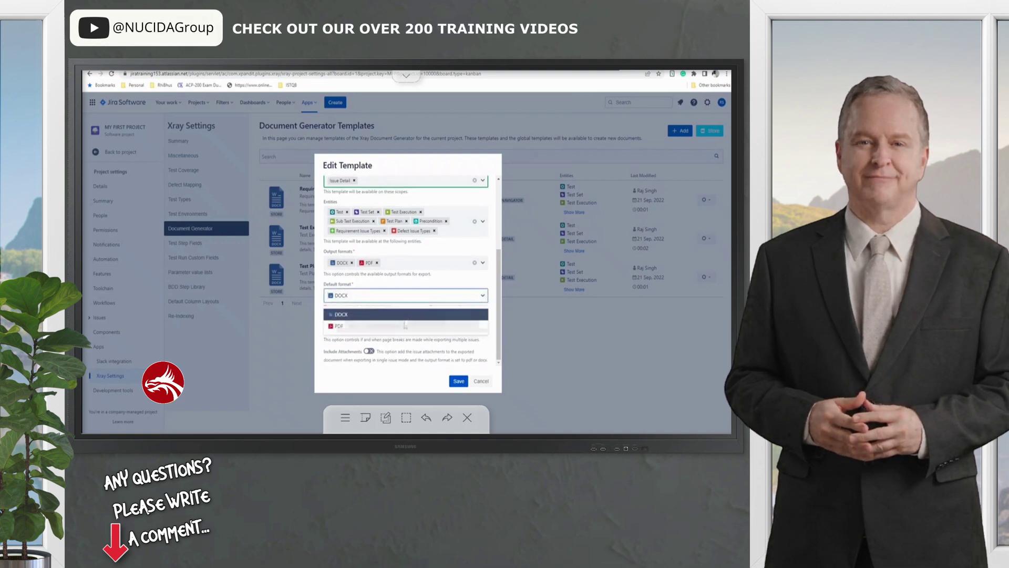
pyautogui.click(367, 325)
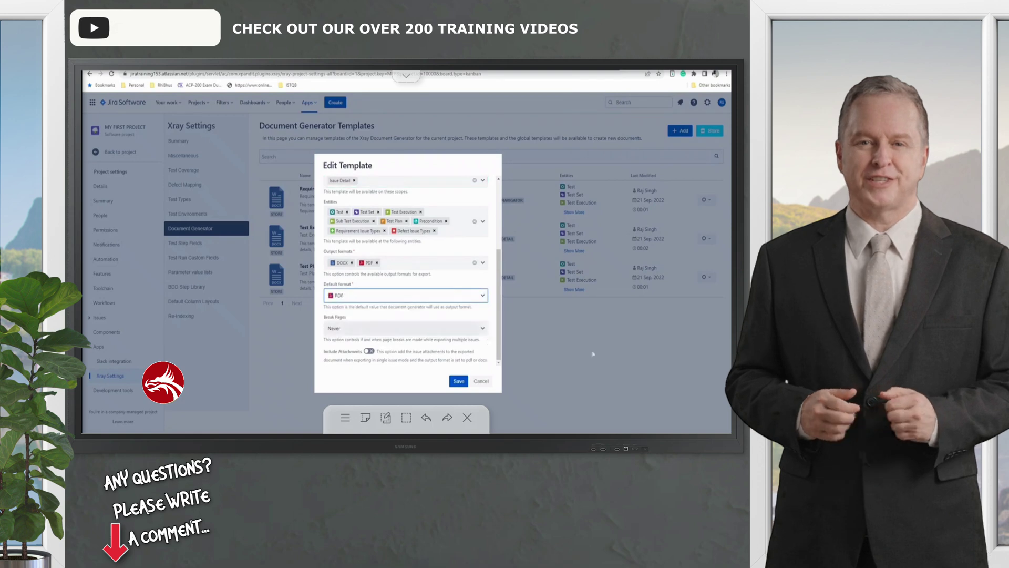
pyautogui.click(460, 383)
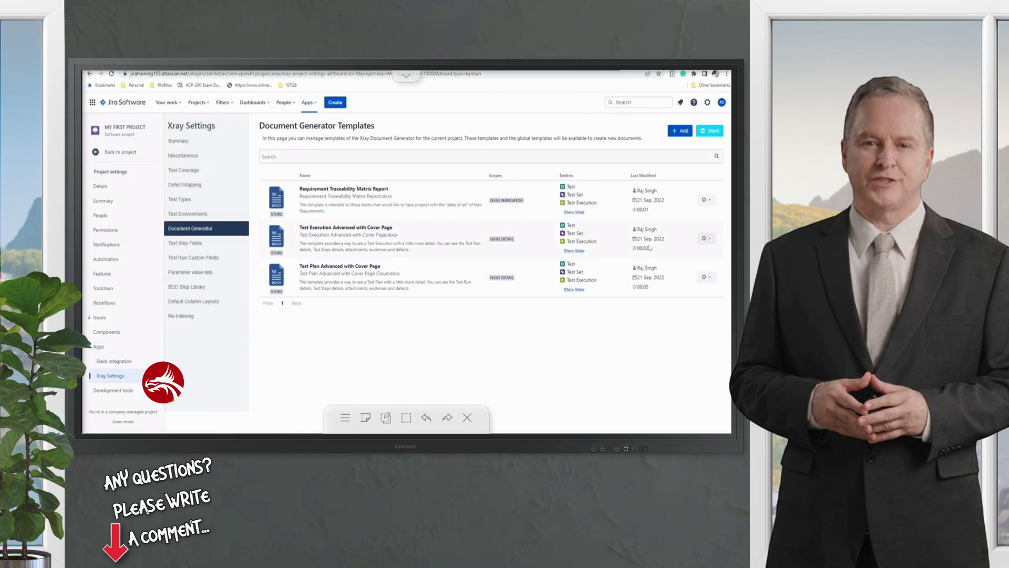
# Show all entities of the Test Execution template, then download its .docx and open it in Word
pyautogui.click(571, 251)
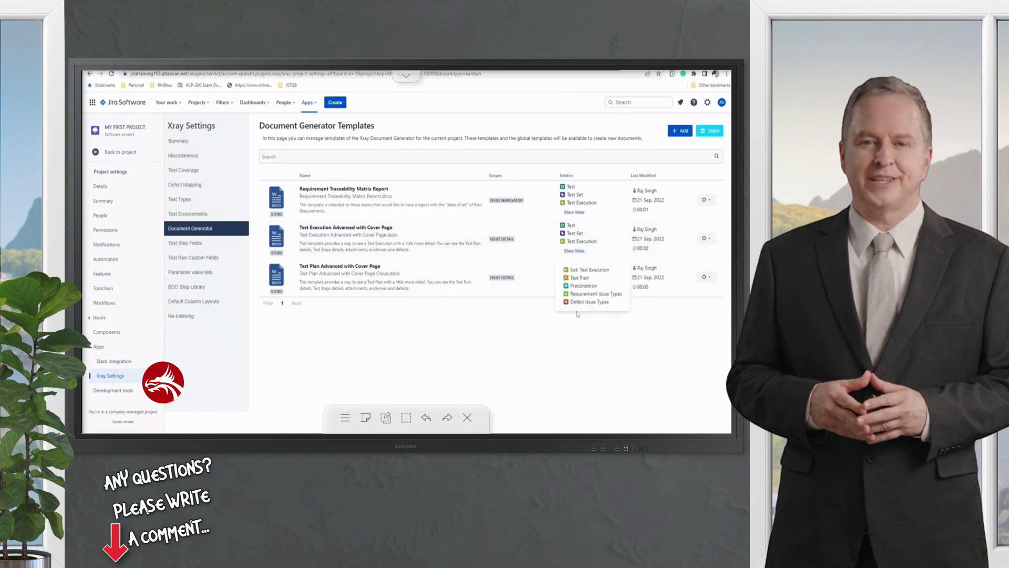
pyautogui.click(705, 240)
pyautogui.click(682, 264)
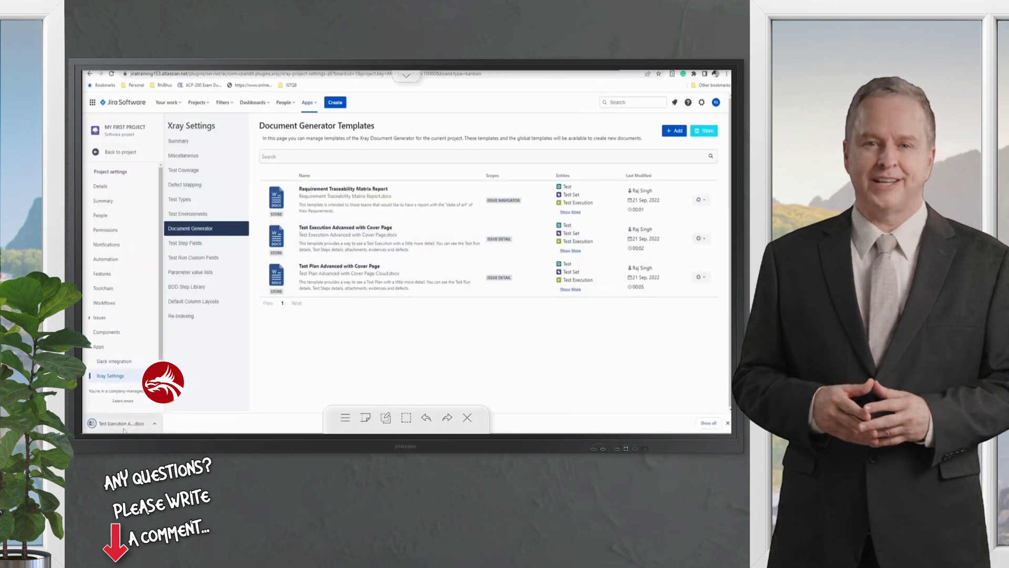
pyautogui.click(120, 425)
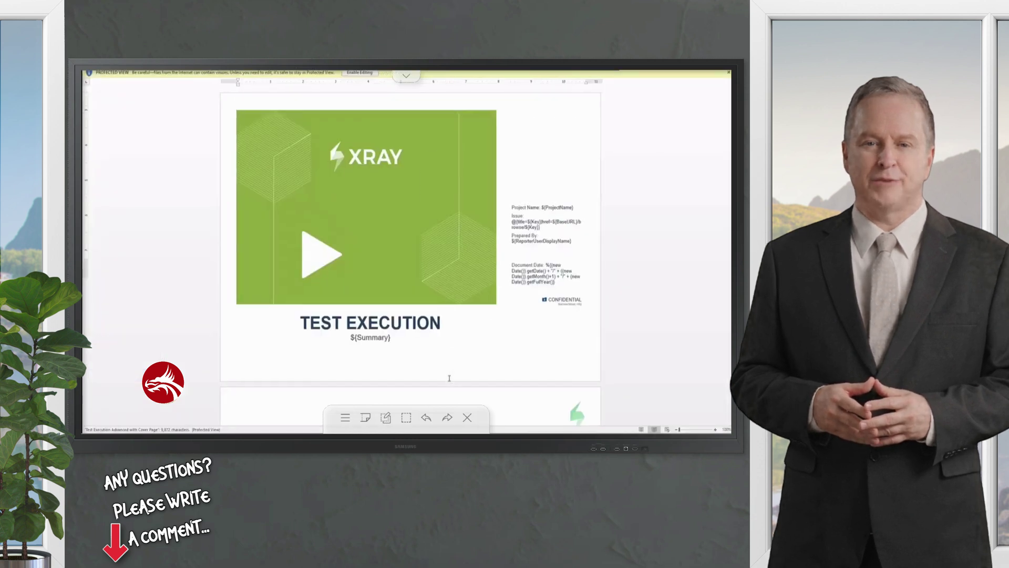
pyautogui.scroll(-3, 450, 339)
pyautogui.scroll(-3, 450, 358)
pyautogui.scroll(-5, 448, 379)
pyautogui.scroll(-1, 449, 379)
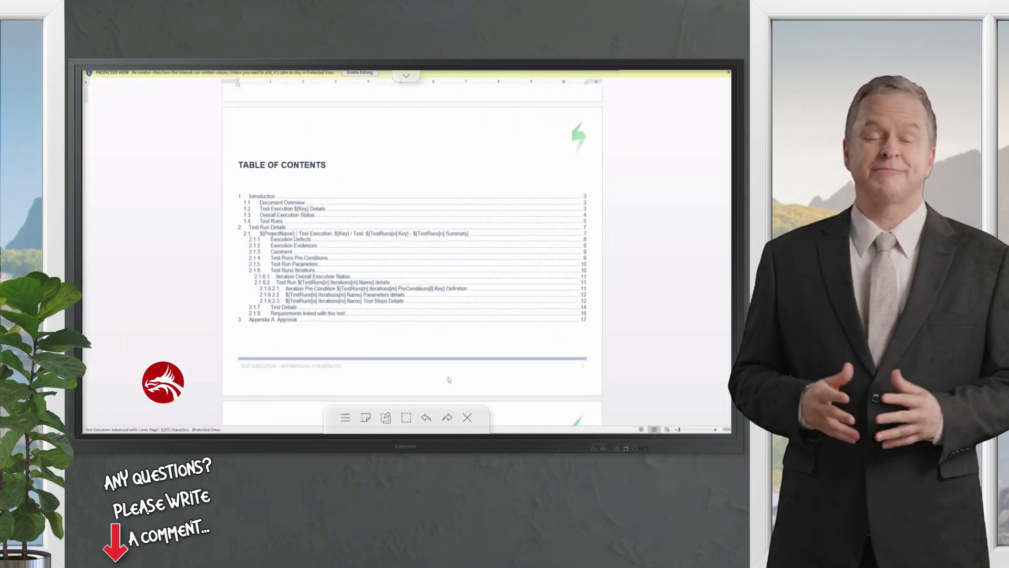
pyautogui.scroll(-3, 449, 380)
pyautogui.scroll(-3, 448, 380)
pyautogui.scroll(-3, 448, 379)
pyautogui.scroll(-3, 447, 379)
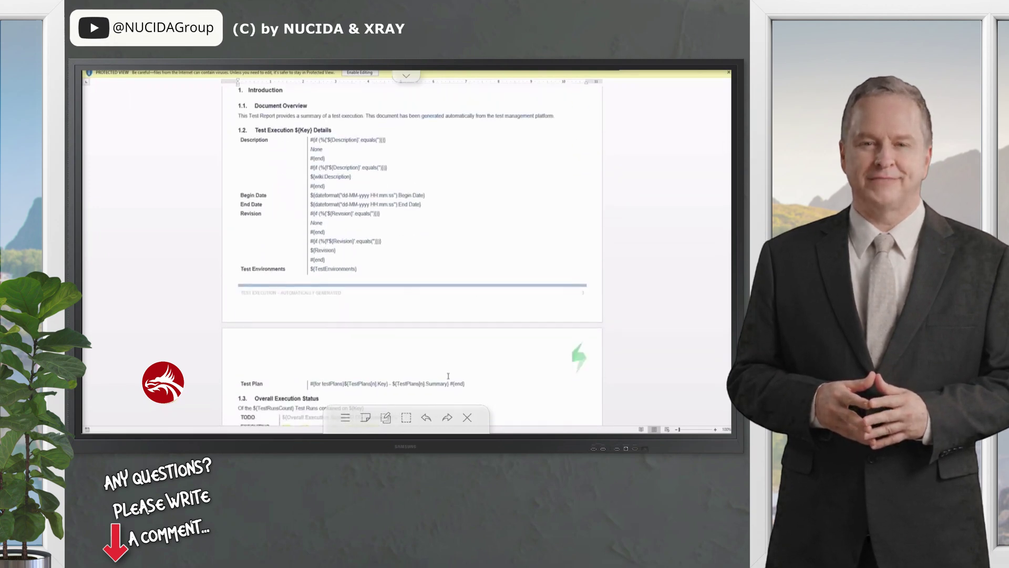
pyautogui.scroll(-3, 448, 379)
pyautogui.scroll(-4, 447, 379)
pyautogui.scroll(-1, 446, 377)
pyautogui.scroll(-3, 447, 377)
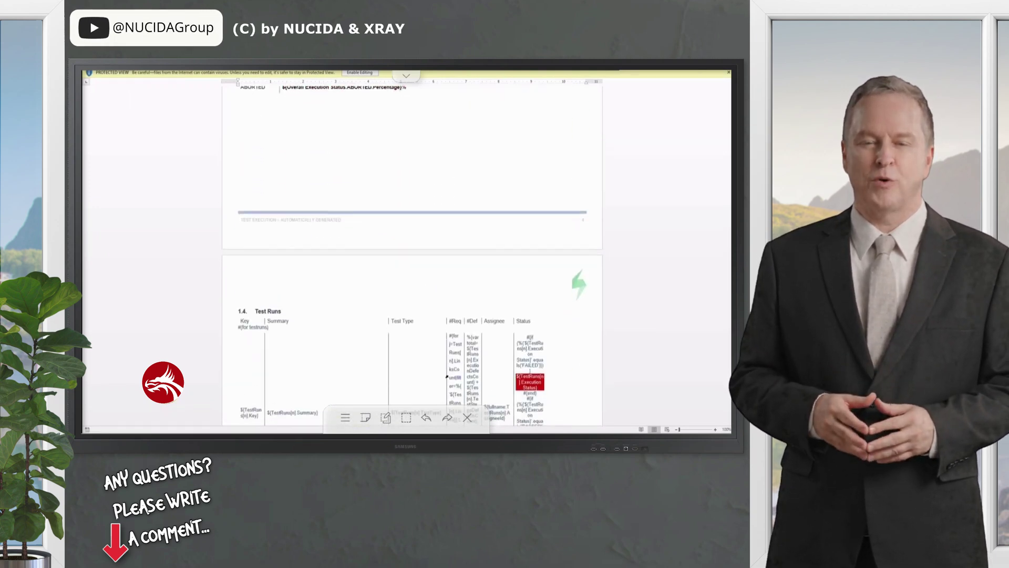
pyautogui.scroll(-2, 446, 377)
pyautogui.scroll(-2, 446, 377)
pyautogui.scroll(-3, 447, 377)
pyautogui.scroll(-3, 447, 376)
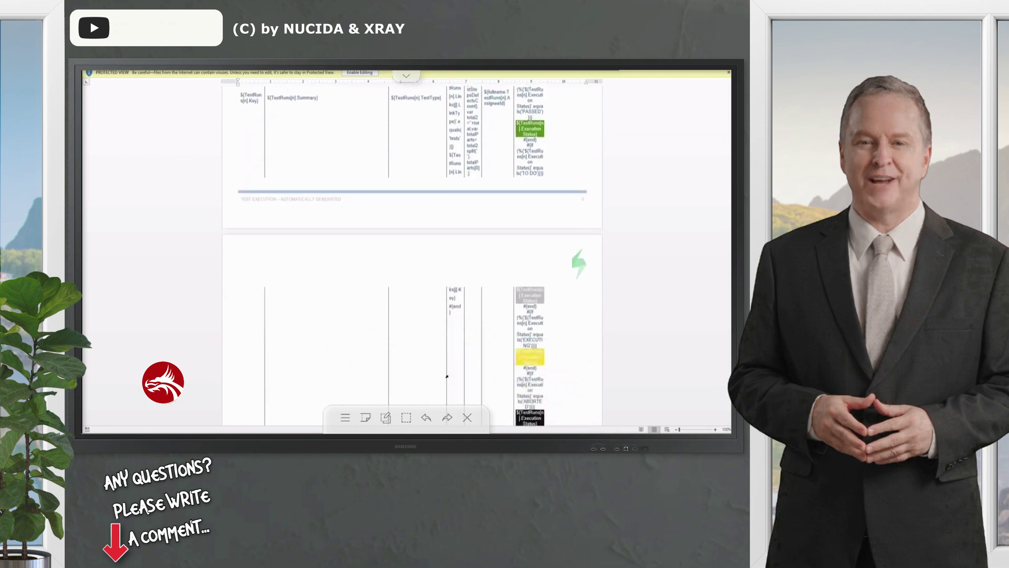
pyautogui.scroll(-3, 448, 376)
pyautogui.scroll(-3, 448, 377)
pyautogui.scroll(-3, 449, 376)
pyautogui.scroll(-1, 448, 375)
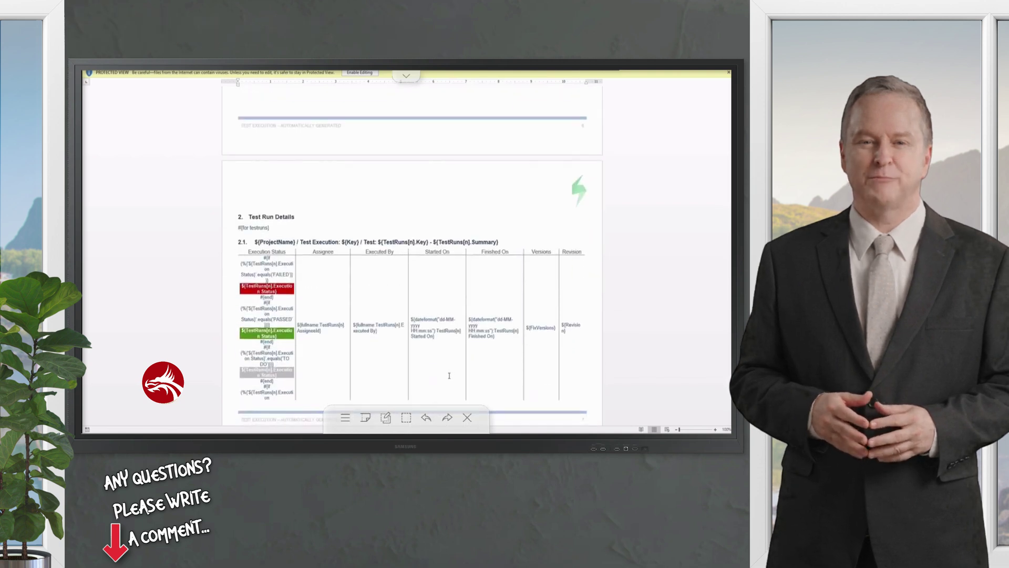
pyautogui.scroll(-3, 448, 378)
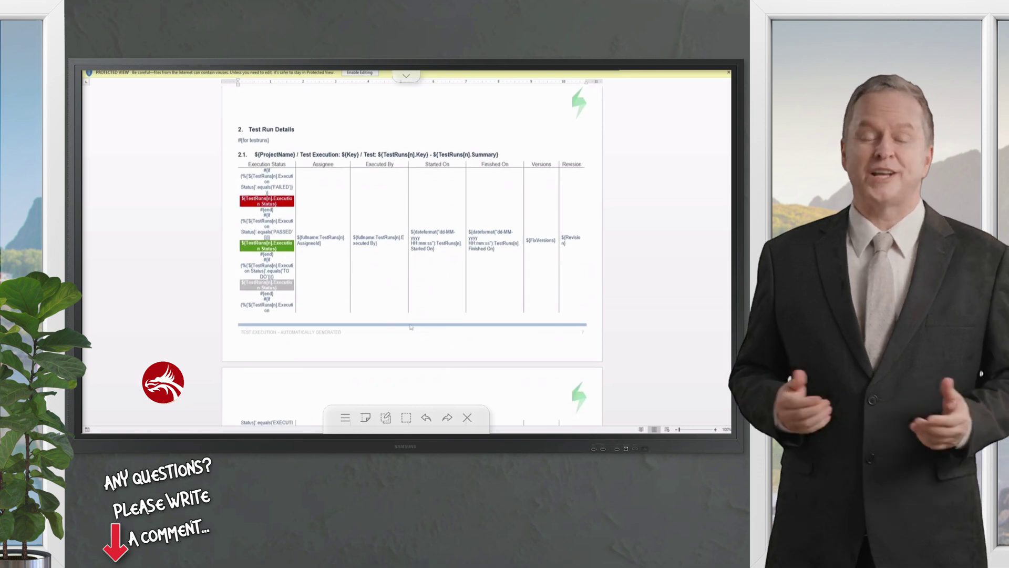
pyautogui.scroll(-2, 399, 329)
pyautogui.scroll(-5, 399, 328)
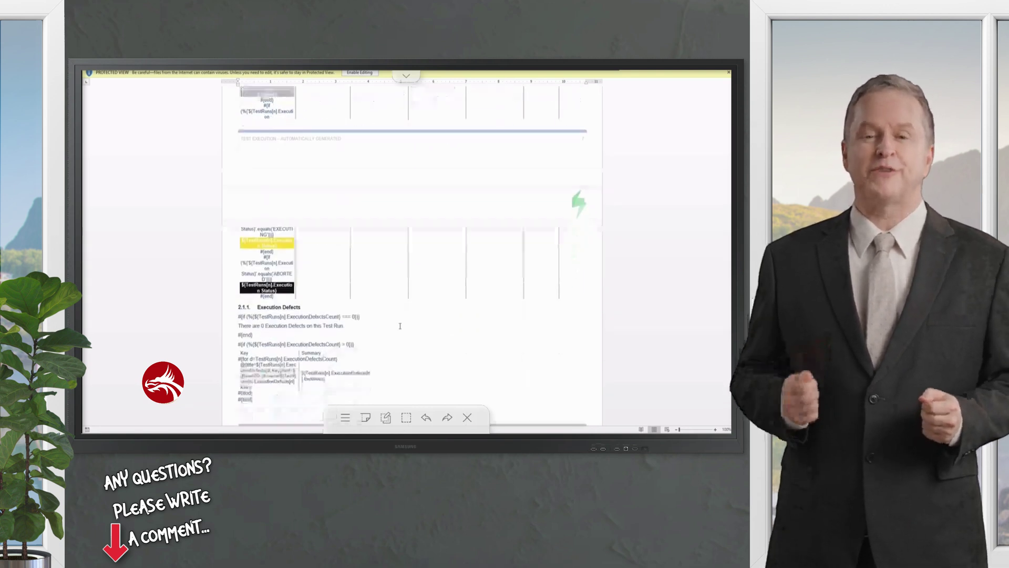
pyautogui.scroll(-5, 414, 303)
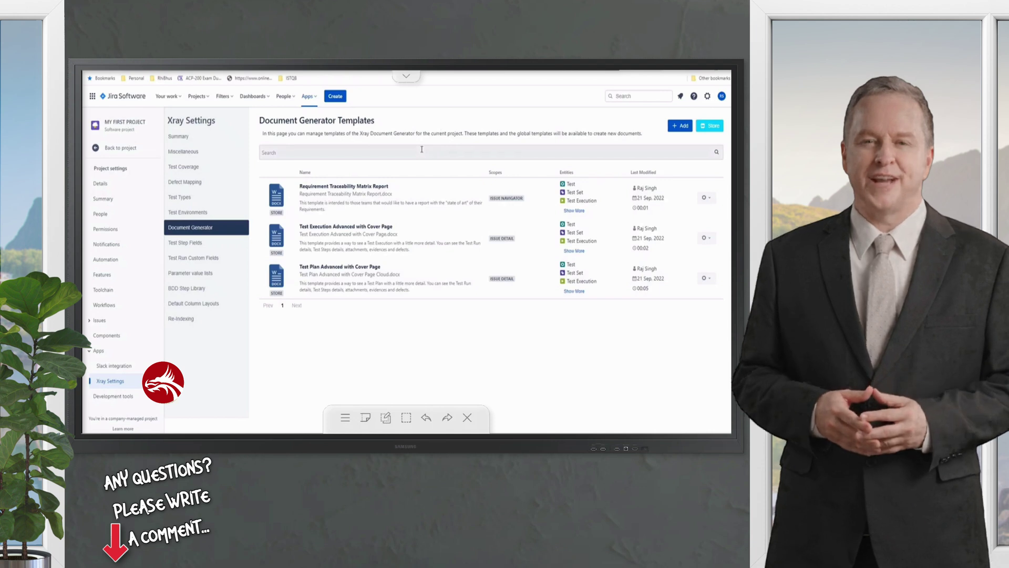
# Go from project settings to the Issues list and open the Test Plan for Interface Testing (MFP-44)
pyautogui.click(118, 148)
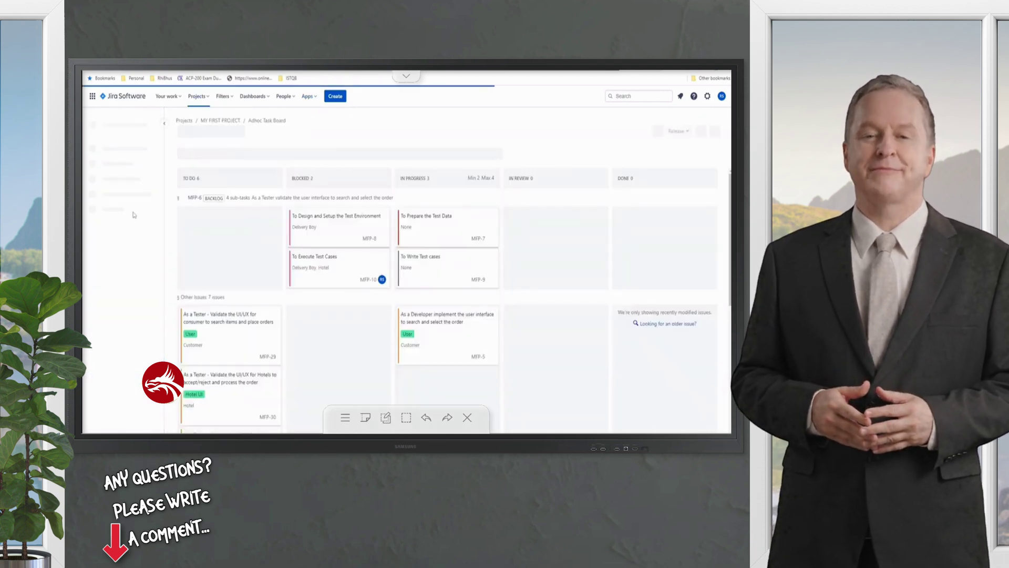
pyautogui.click(109, 241)
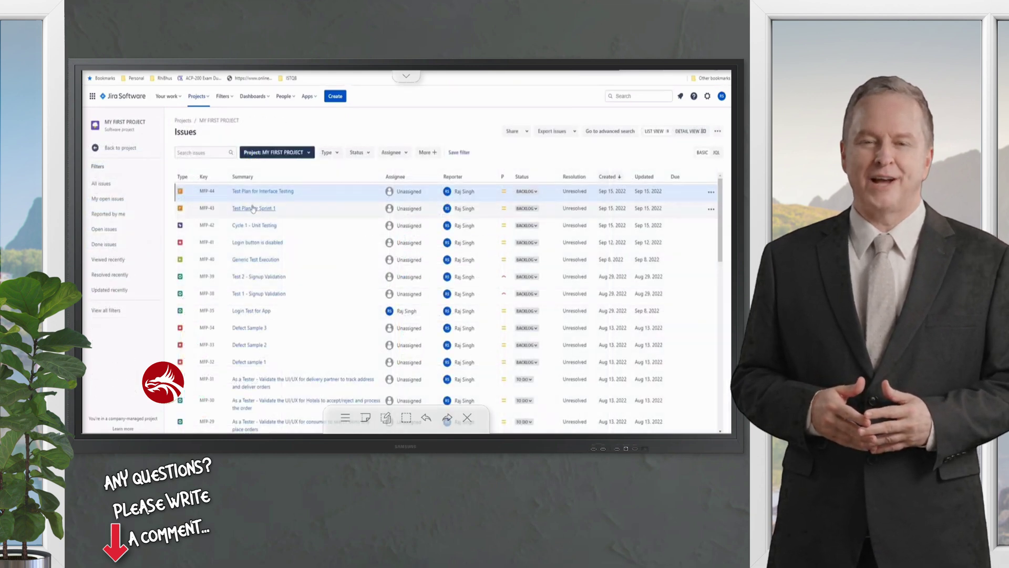
pyautogui.click(252, 207)
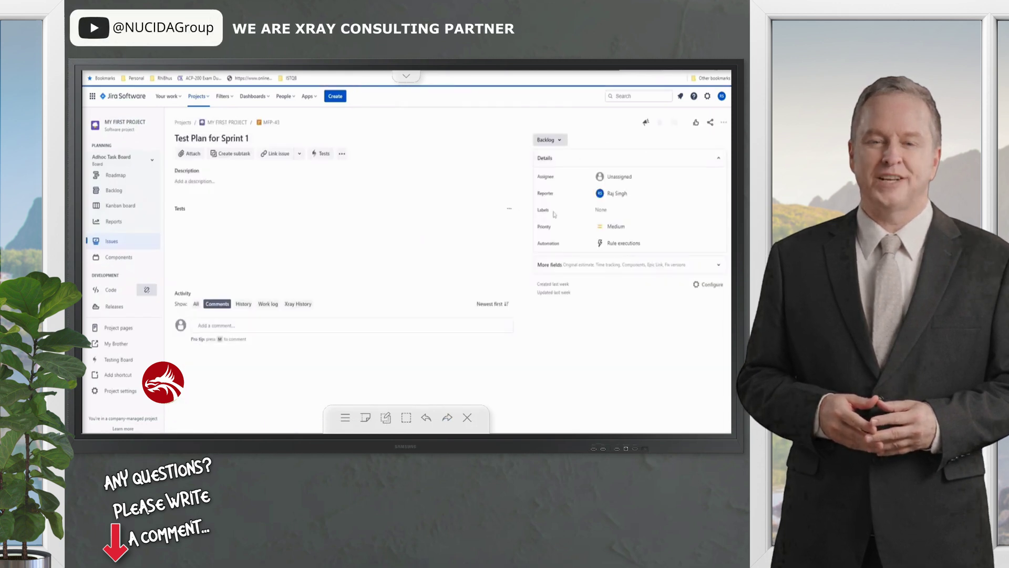
pyautogui.click(723, 123)
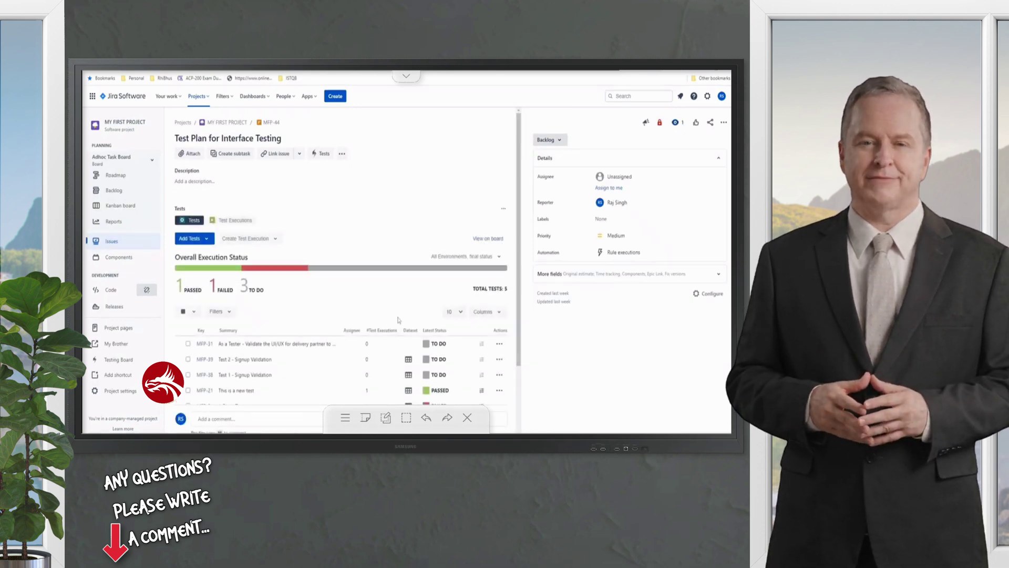
pyautogui.scroll(-2, 399, 313)
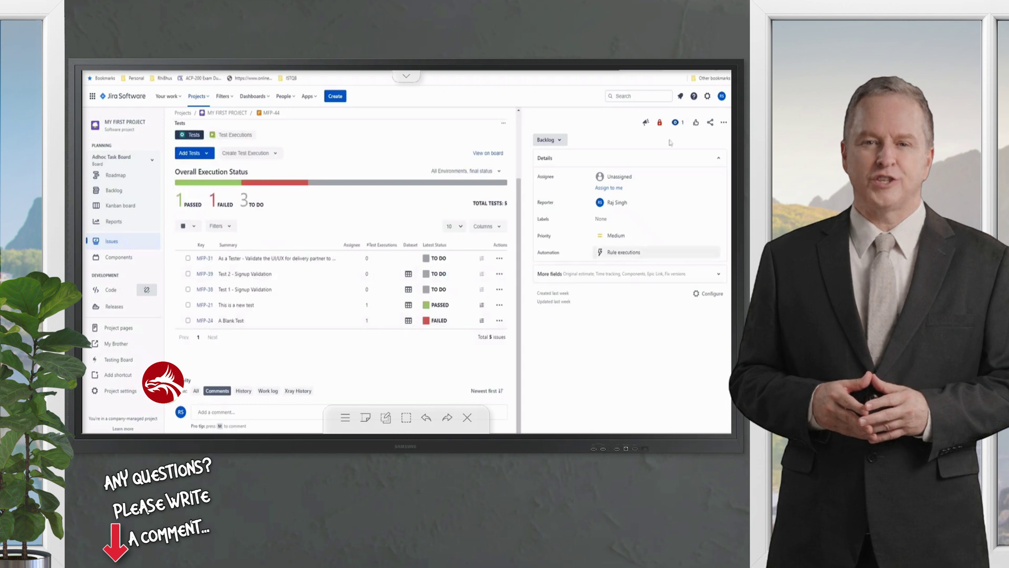
# Launch Xray Document Generator for the test plan and select the Test Plan Advanced with Cover Page template
pyautogui.click(724, 122)
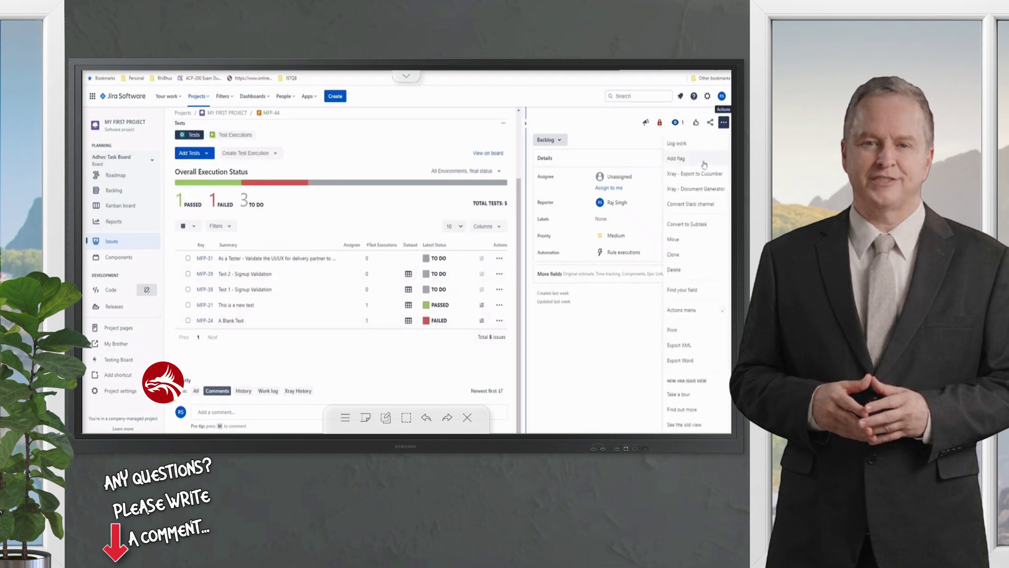
pyautogui.click(694, 190)
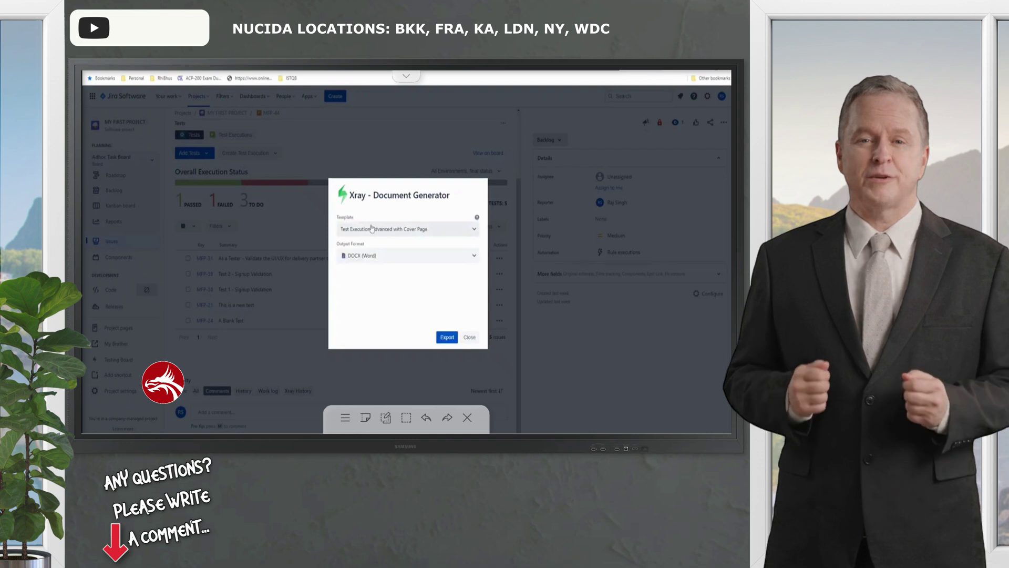
pyautogui.click(371, 228)
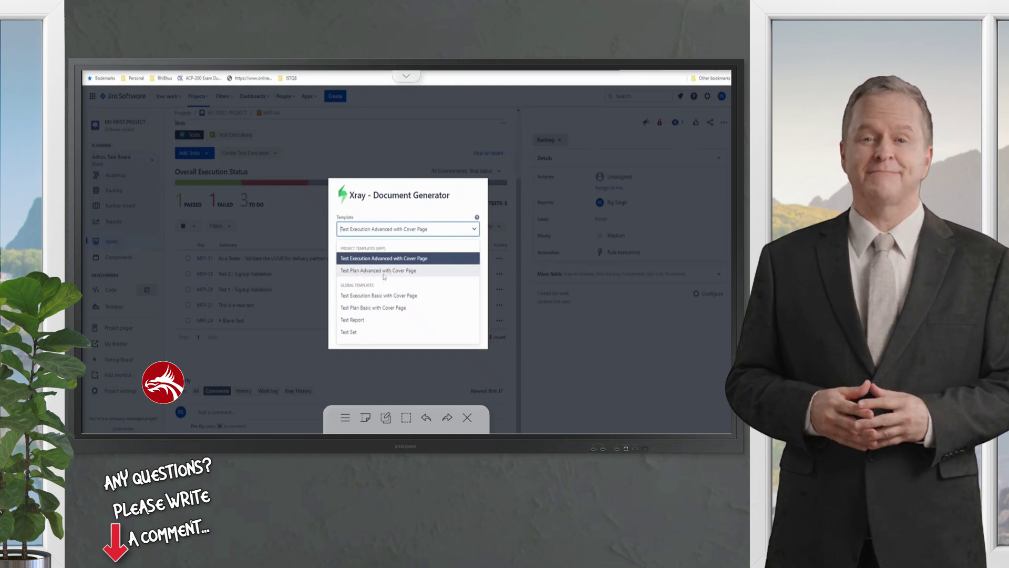
pyautogui.click(386, 272)
pyautogui.click(421, 230)
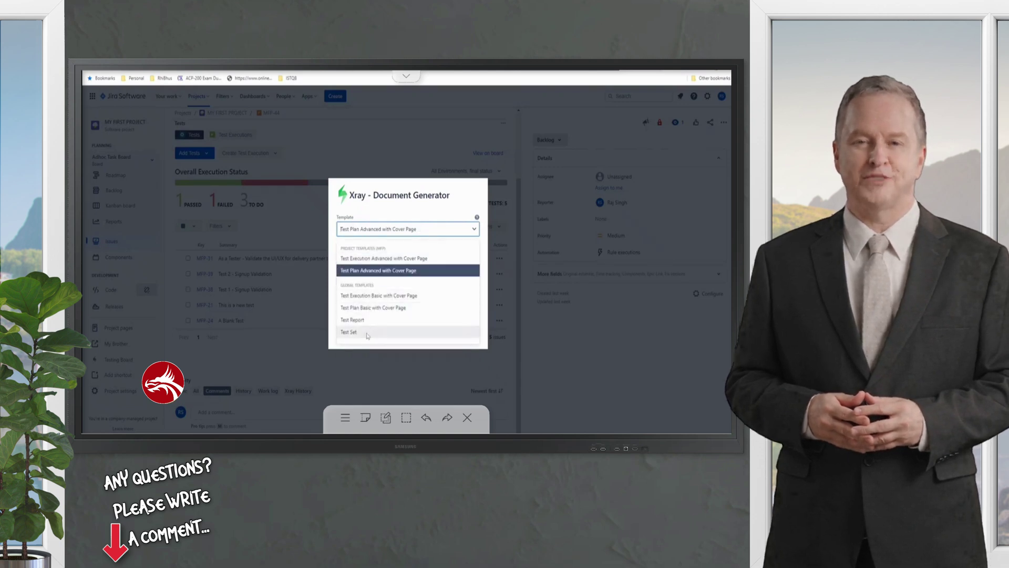
pyautogui.click(386, 271)
# Export the test plan document as PDF and download the generated file
pyautogui.click(396, 258)
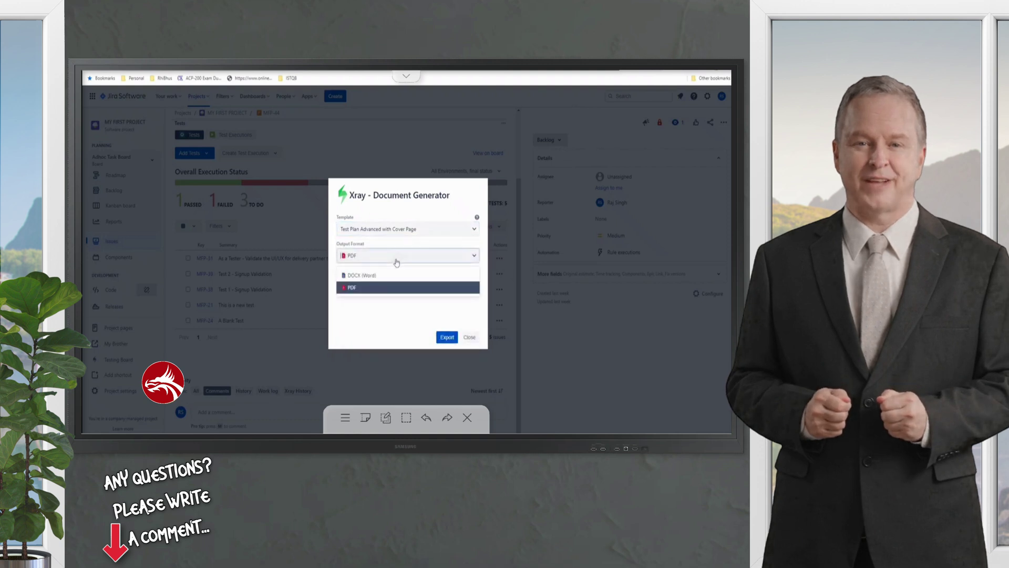
pyautogui.click(382, 287)
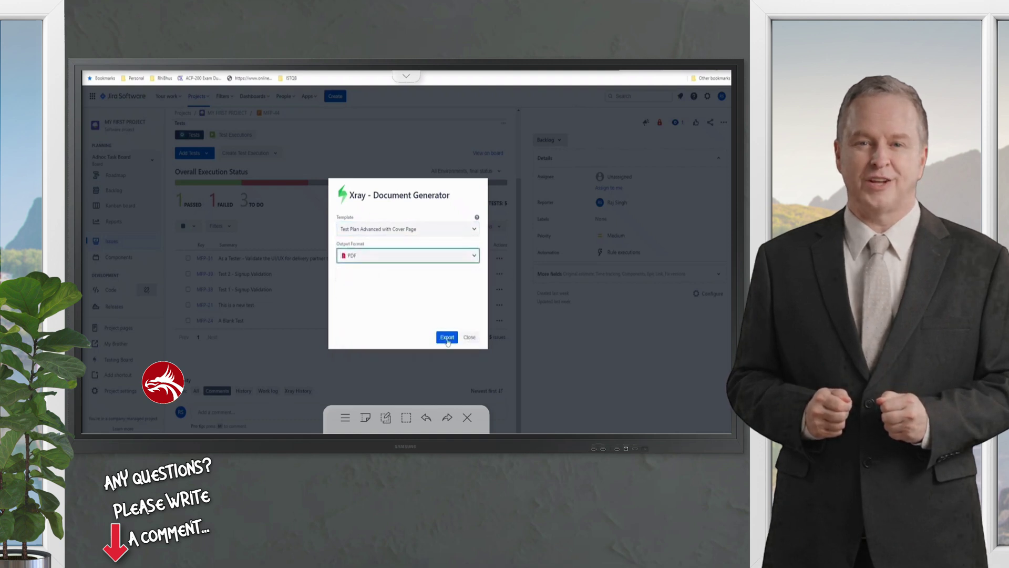
pyautogui.click(447, 338)
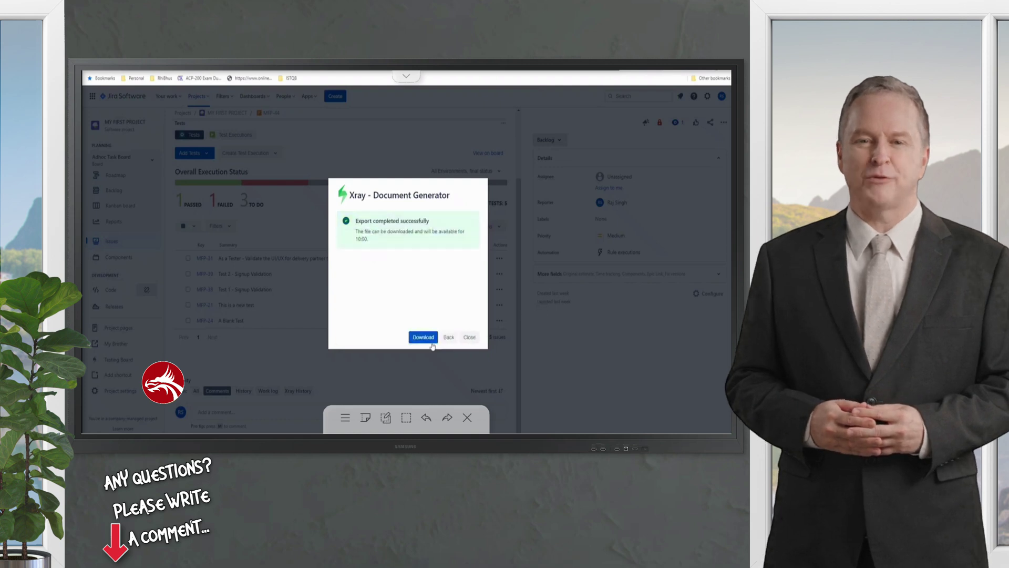
pyautogui.click(424, 338)
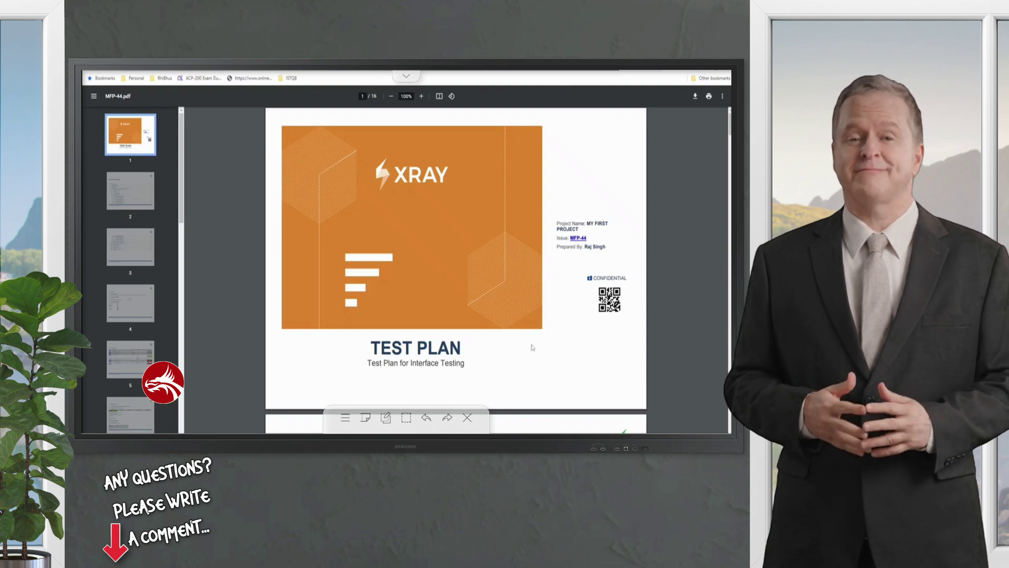
pyautogui.scroll(-1, 531, 334)
pyautogui.scroll(-4, 535, 343)
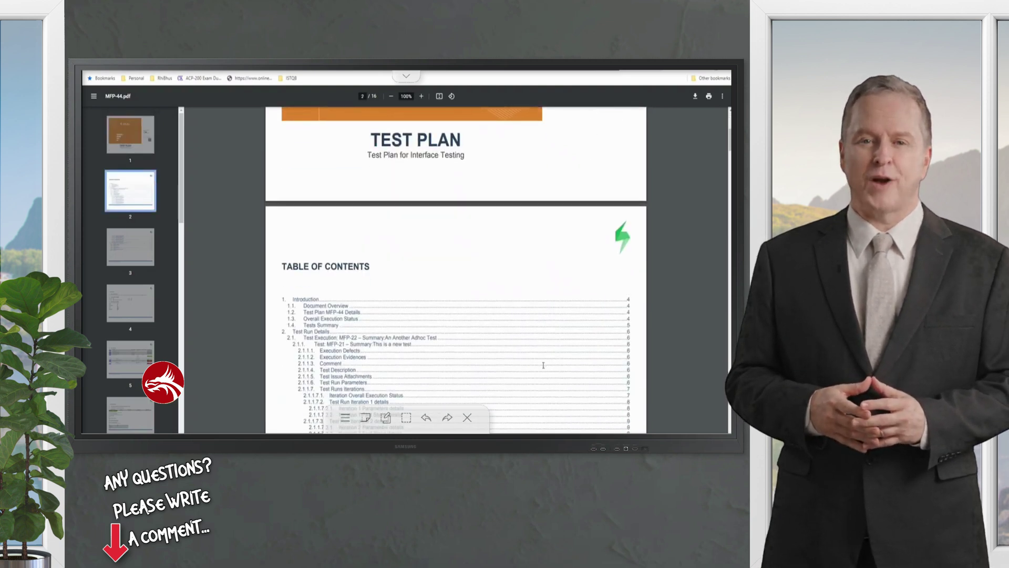
pyautogui.scroll(-2, 538, 353)
pyautogui.scroll(-2, 542, 364)
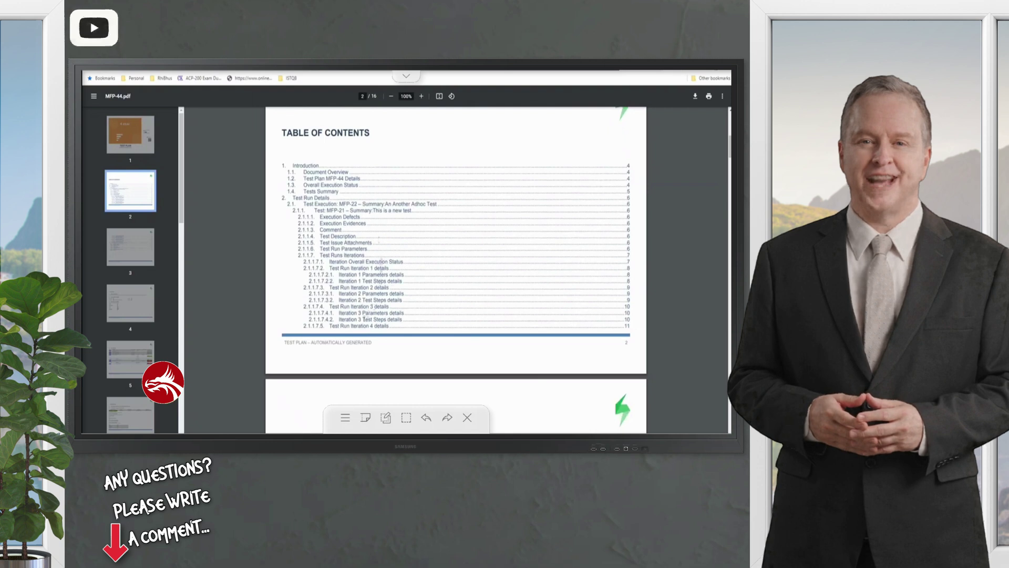
pyautogui.scroll(-1, 423, 354)
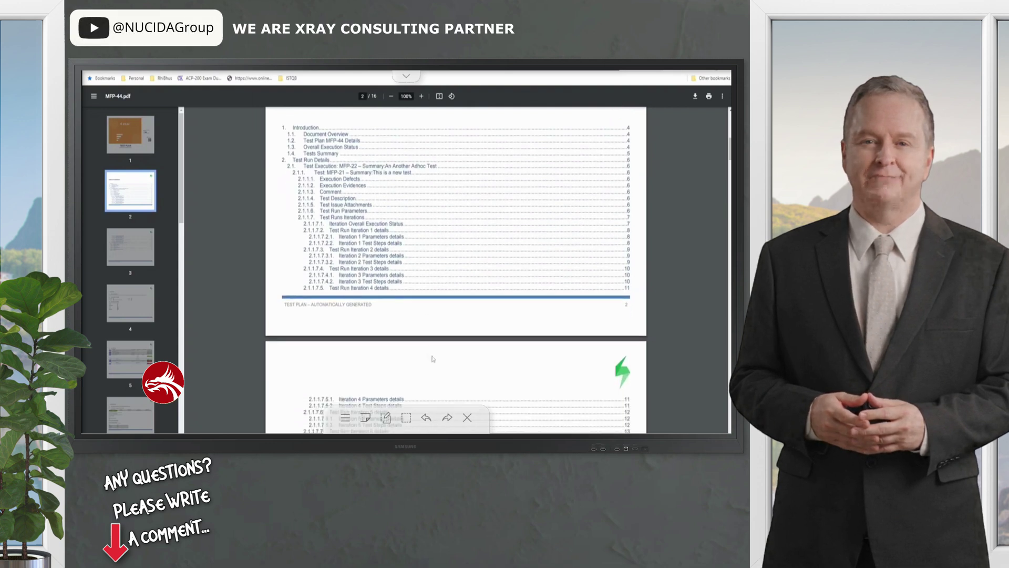
pyautogui.scroll(-1, 432, 330)
pyautogui.scroll(-2, 437, 337)
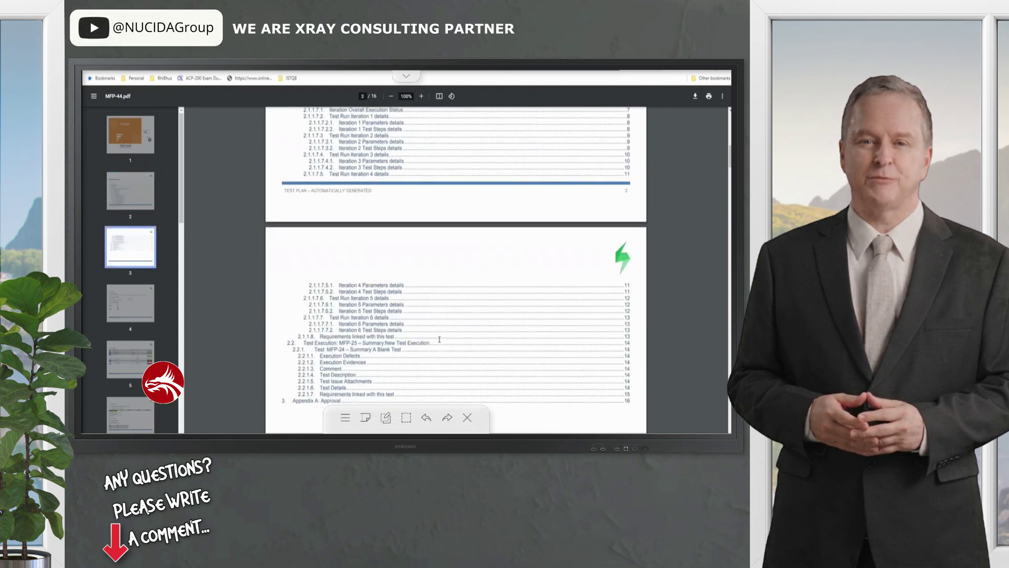
pyautogui.scroll(-1, 438, 340)
pyautogui.scroll(-10, 426, 316)
pyautogui.scroll(-13, 394, 237)
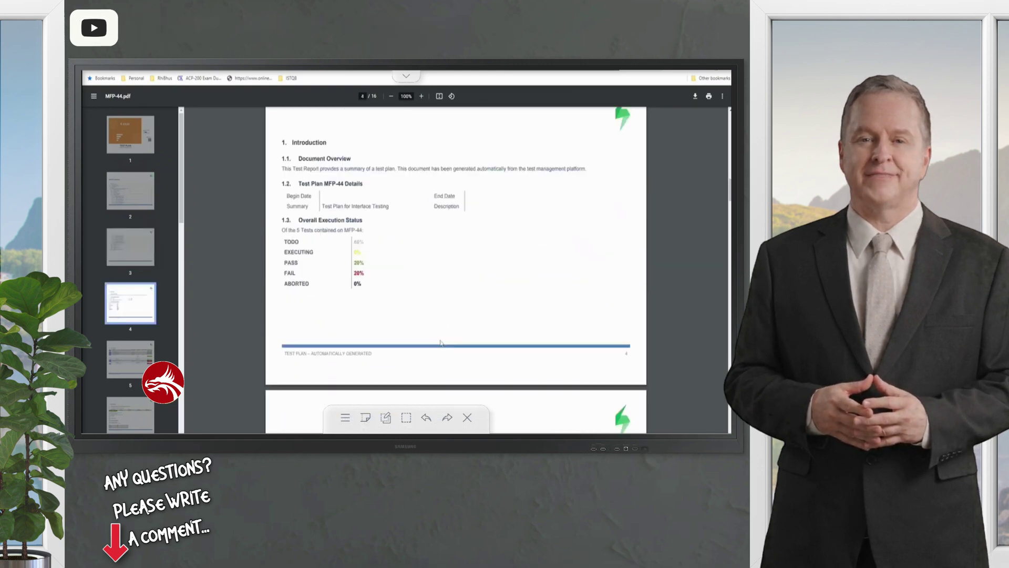
pyautogui.scroll(-2, 377, 206)
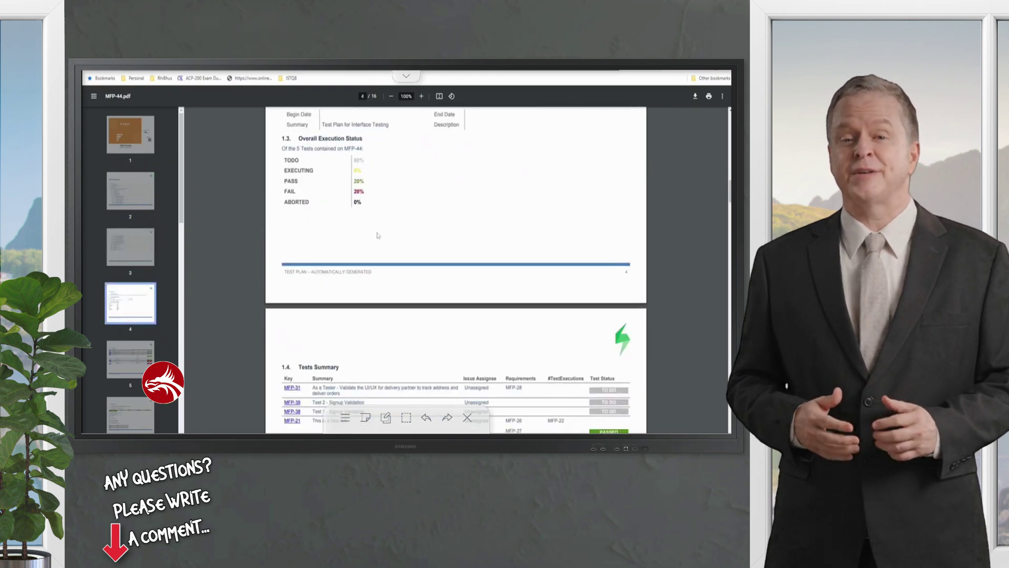
pyautogui.scroll(-3, 462, 363)
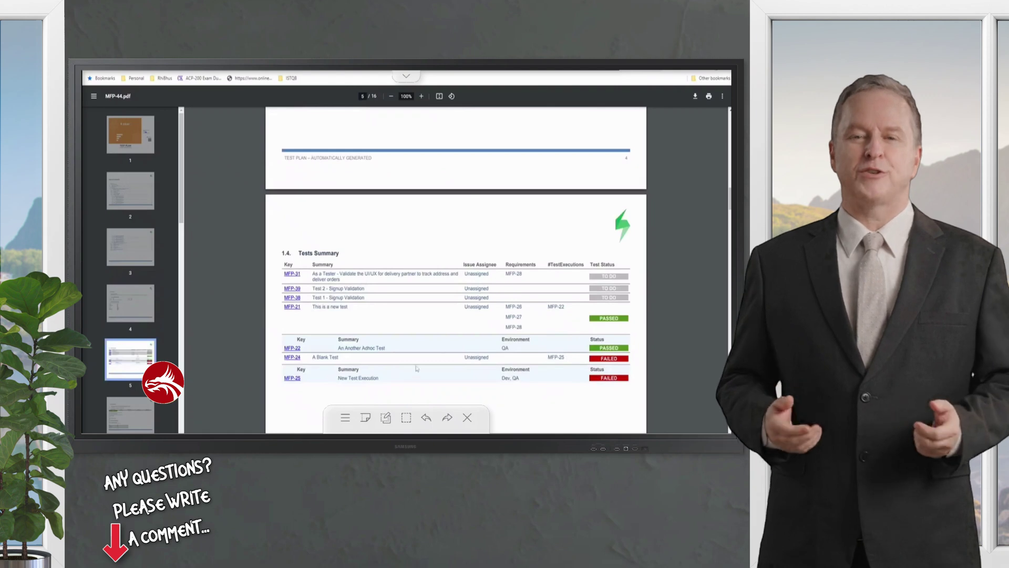
pyautogui.scroll(-1, 409, 371)
pyautogui.scroll(-9, 409, 371)
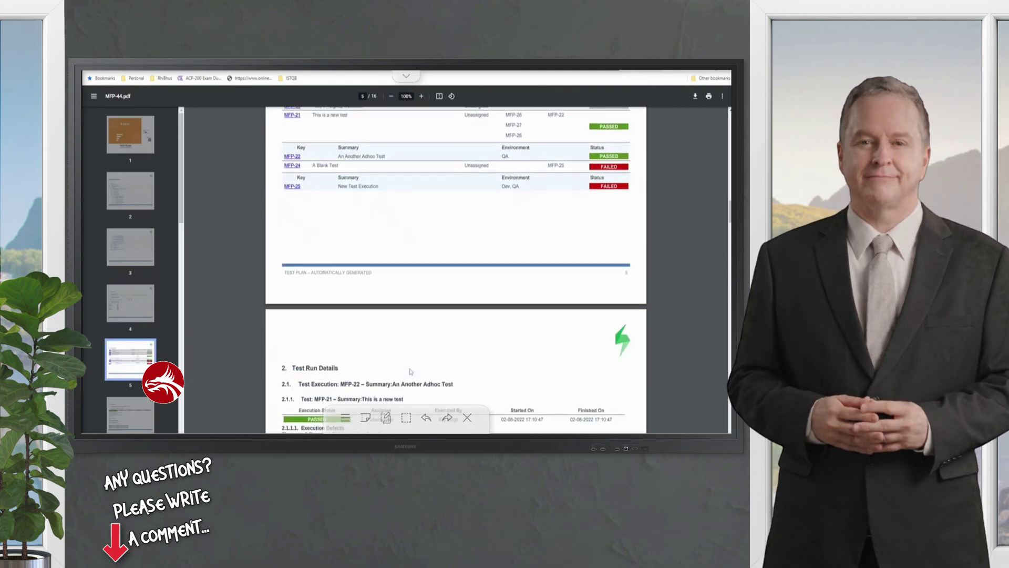
pyautogui.scroll(-4, 409, 371)
pyautogui.scroll(-7, 410, 371)
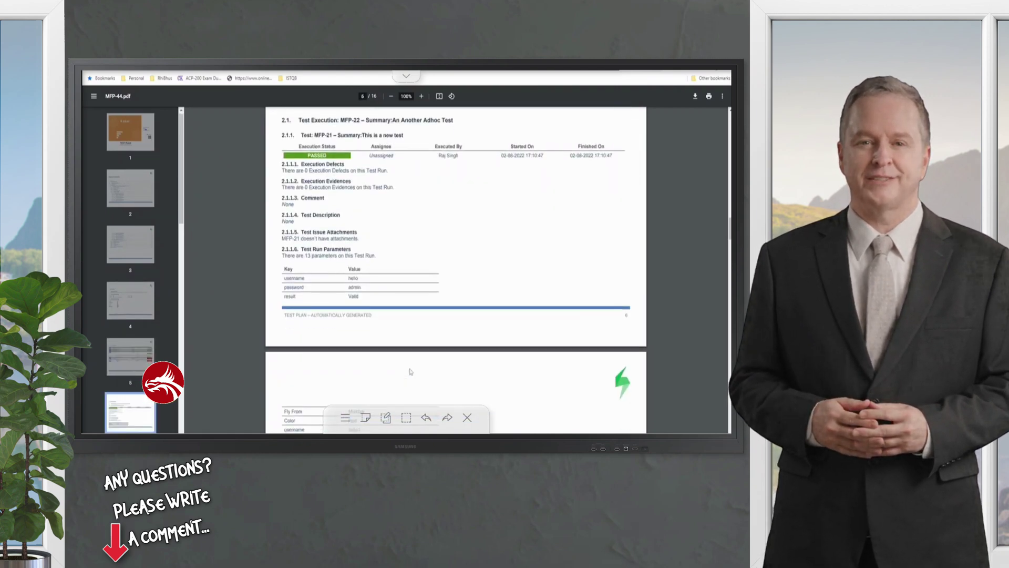
pyautogui.scroll(-3, 411, 370)
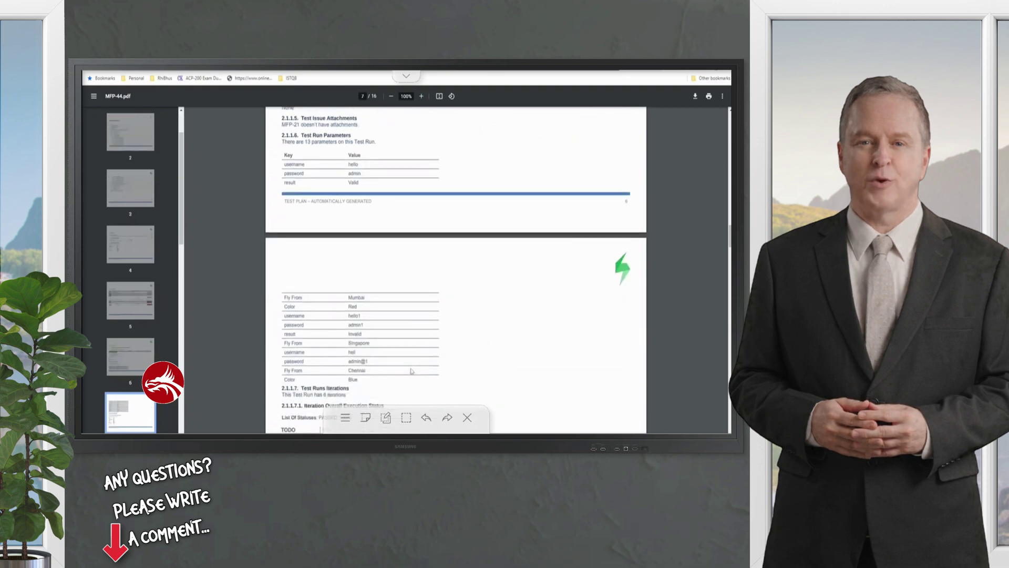
pyautogui.scroll(-2, 410, 371)
pyautogui.scroll(-1, 410, 370)
pyautogui.scroll(-3, 410, 370)
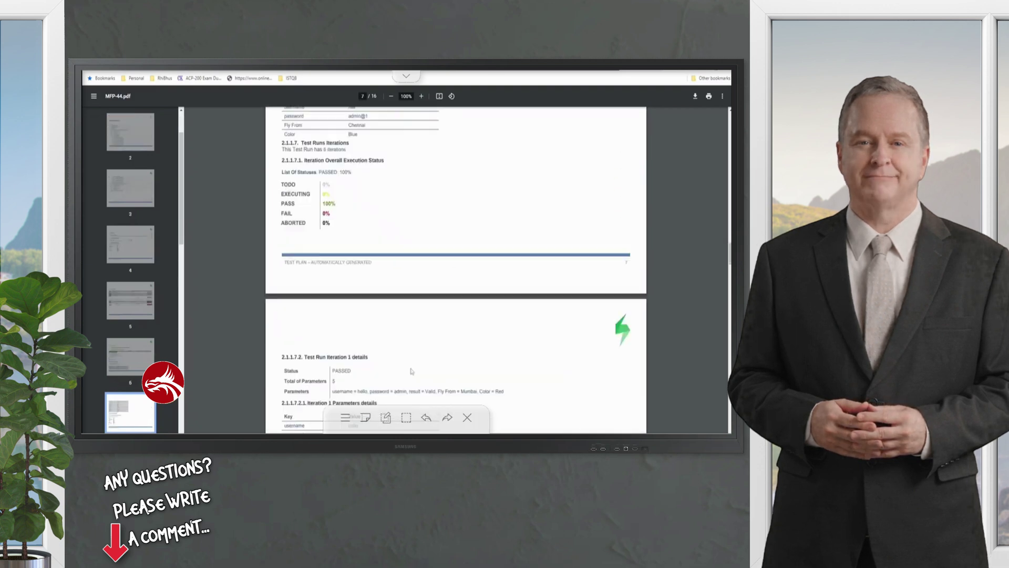
pyautogui.scroll(-1, 410, 371)
pyautogui.scroll(-3, 410, 370)
pyautogui.scroll(-3, 410, 371)
pyautogui.scroll(-3, 411, 371)
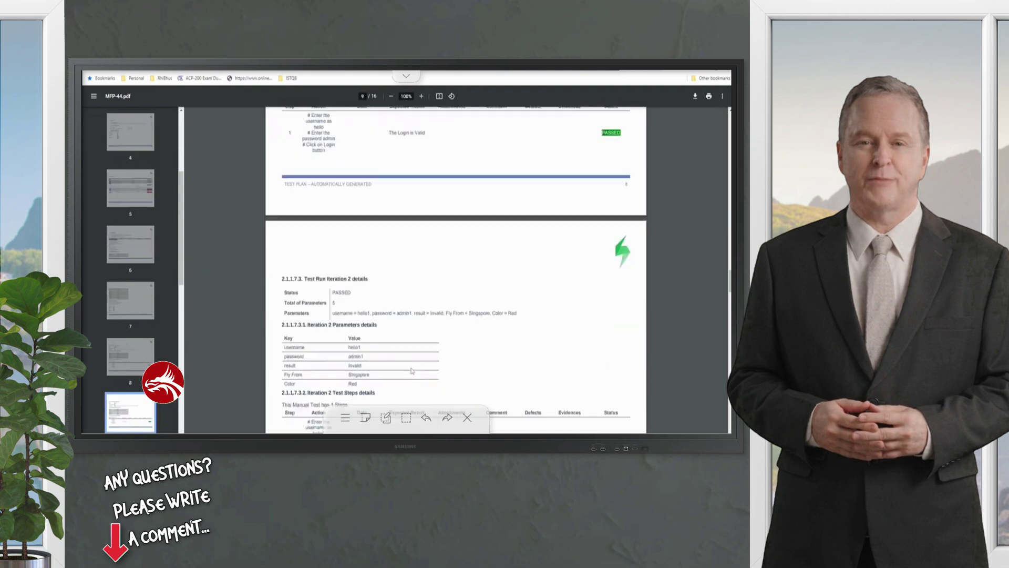
pyautogui.scroll(-1, 410, 371)
pyautogui.scroll(-2, 410, 370)
pyautogui.scroll(-1, 410, 370)
pyautogui.scroll(-1, 411, 369)
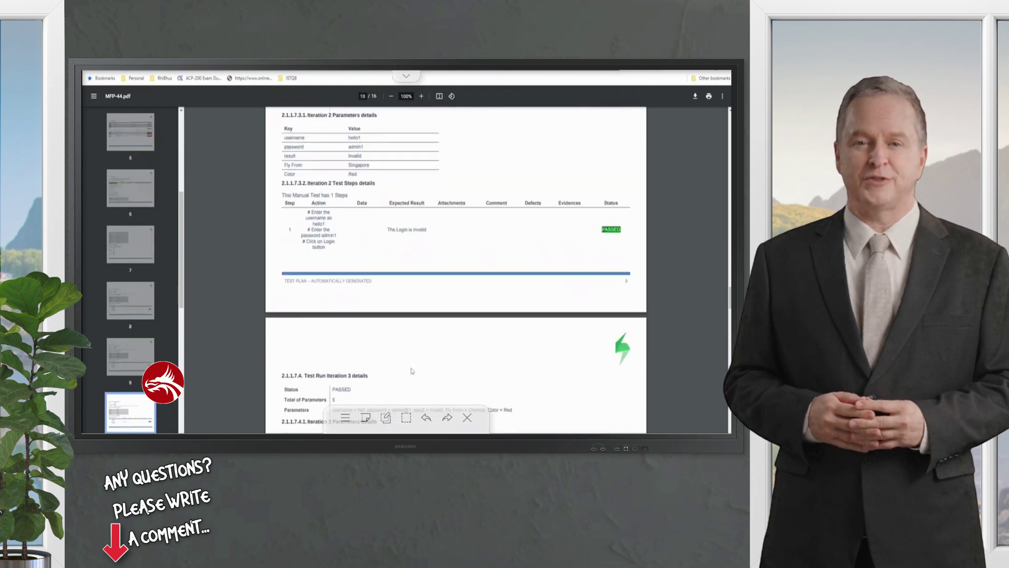
pyautogui.scroll(-4, 411, 370)
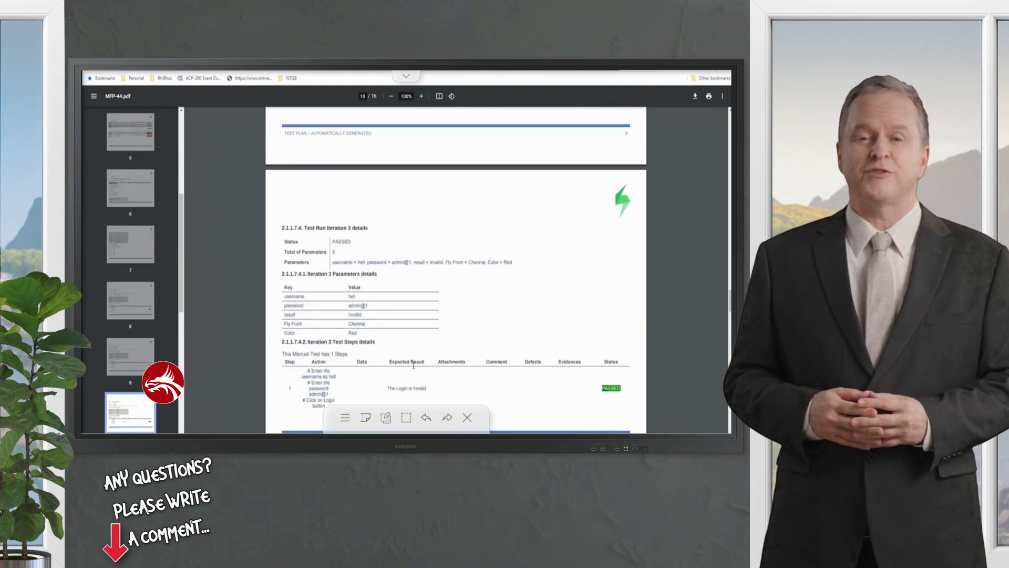
pyautogui.scroll(-1, 412, 365)
pyautogui.scroll(-3, 413, 366)
pyautogui.scroll(-4, 413, 366)
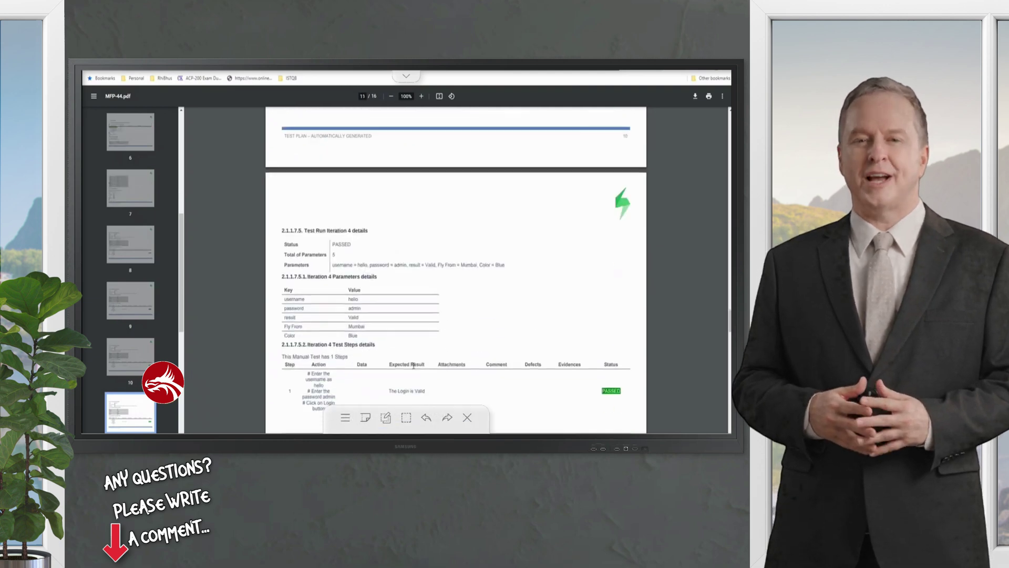
pyautogui.scroll(-1, 414, 365)
pyautogui.scroll(-4, 414, 365)
pyautogui.scroll(-3, 413, 365)
pyautogui.scroll(-4, 413, 365)
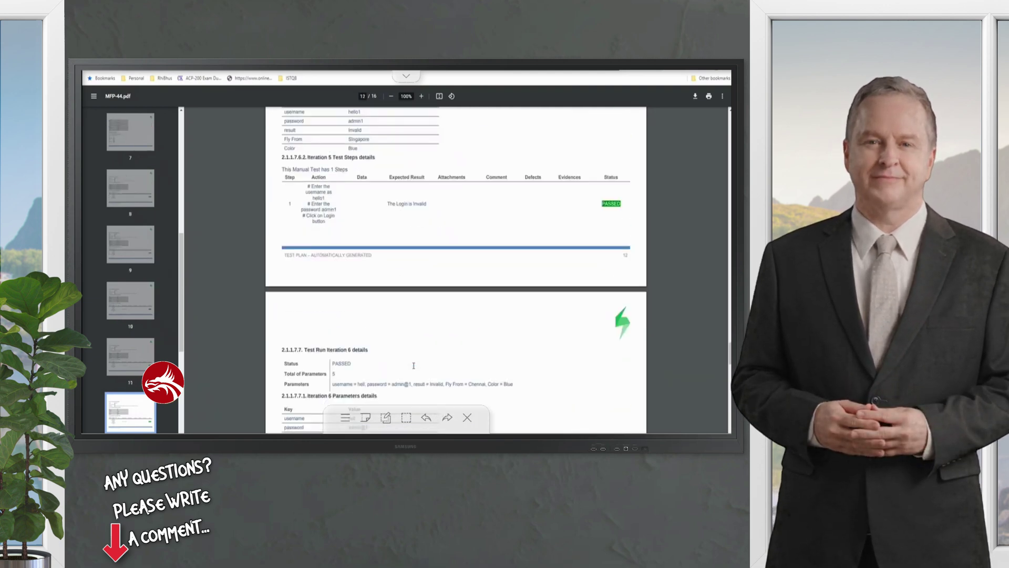
pyautogui.scroll(-4, 418, 354)
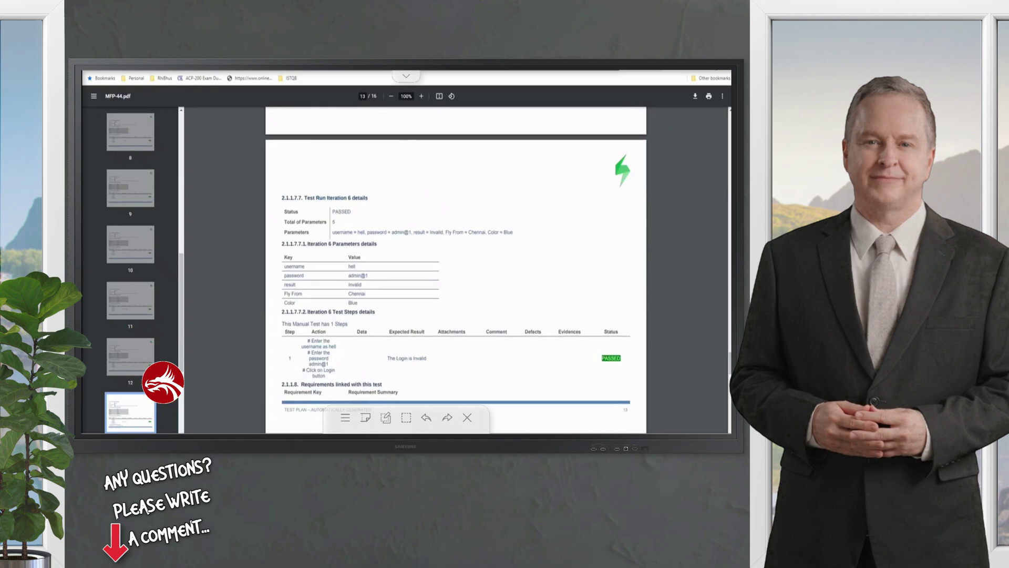
# Close the MFP-44.pdf tab to return to Jira's export-completed dialog
pyautogui.hotkey('ctrl', 'w')
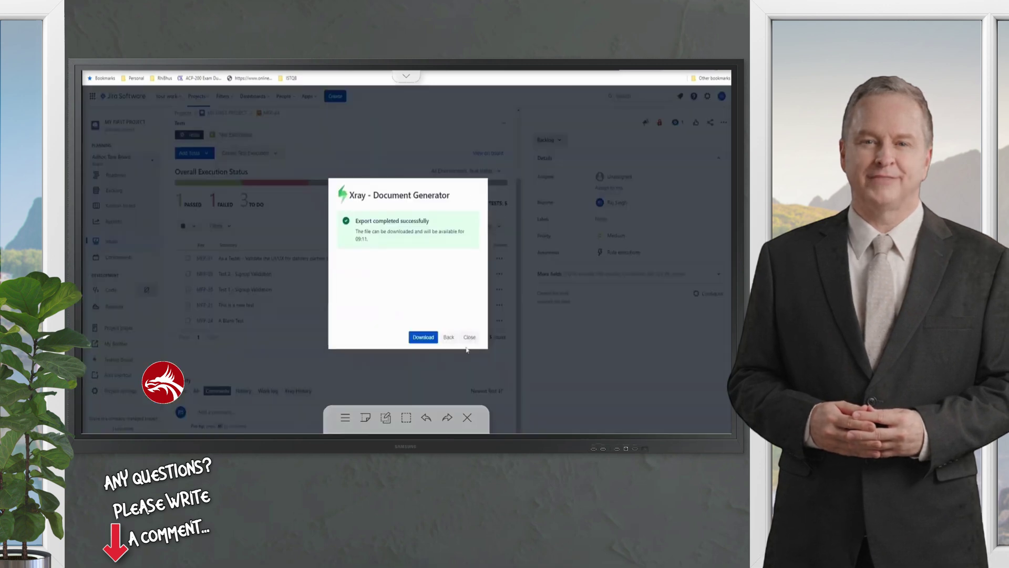
# Dismiss the export dialog and open the full list of 42 project issues
pyautogui.click(470, 337)
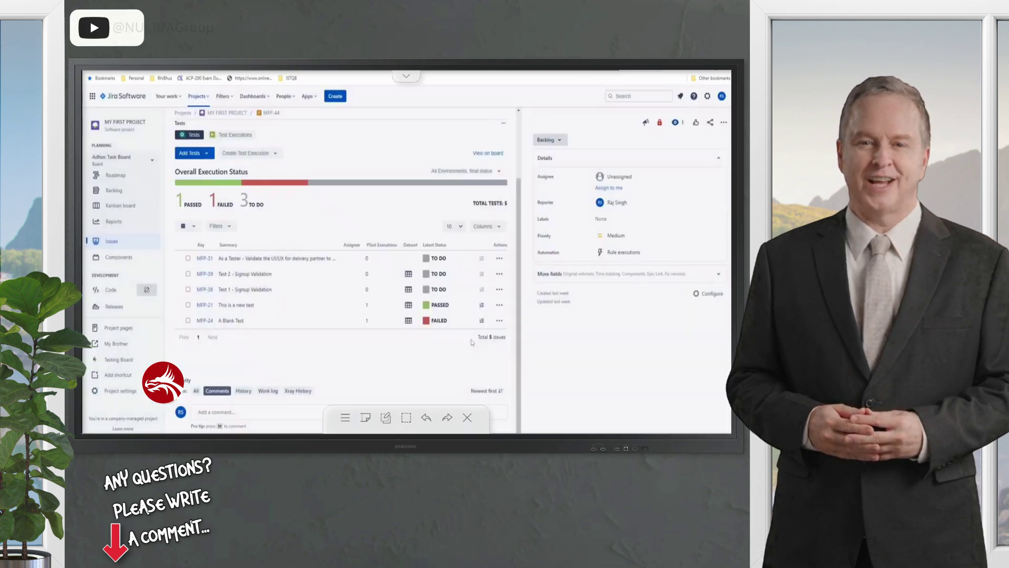
pyautogui.scroll(3, 302, 189)
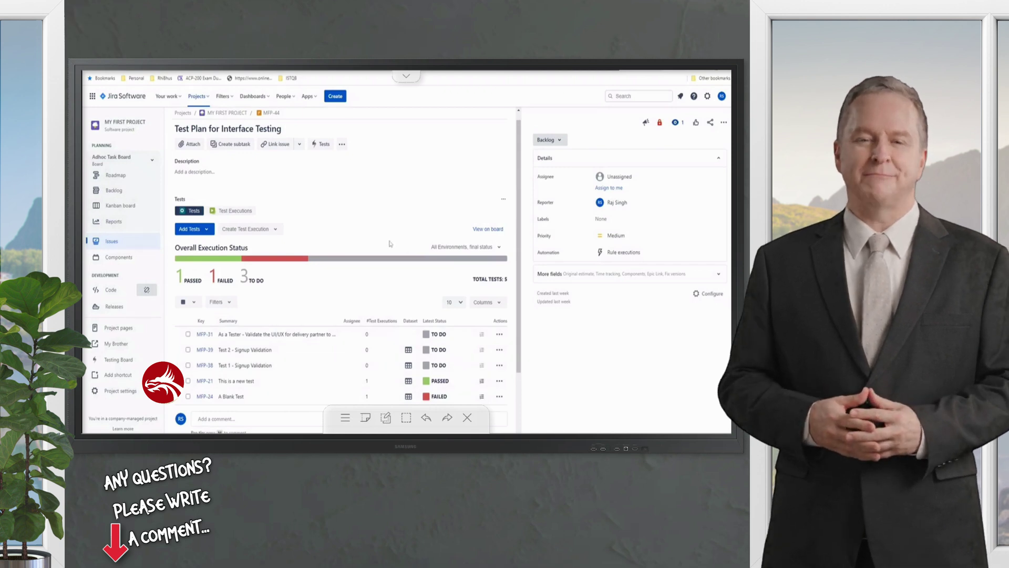
pyautogui.moveTo(112, 240)
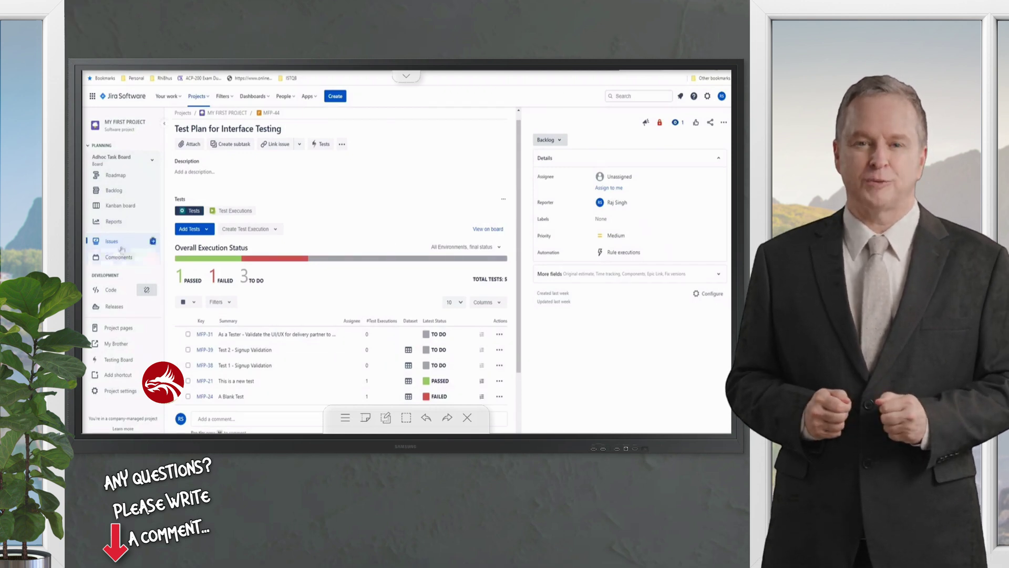
pyautogui.click(120, 245)
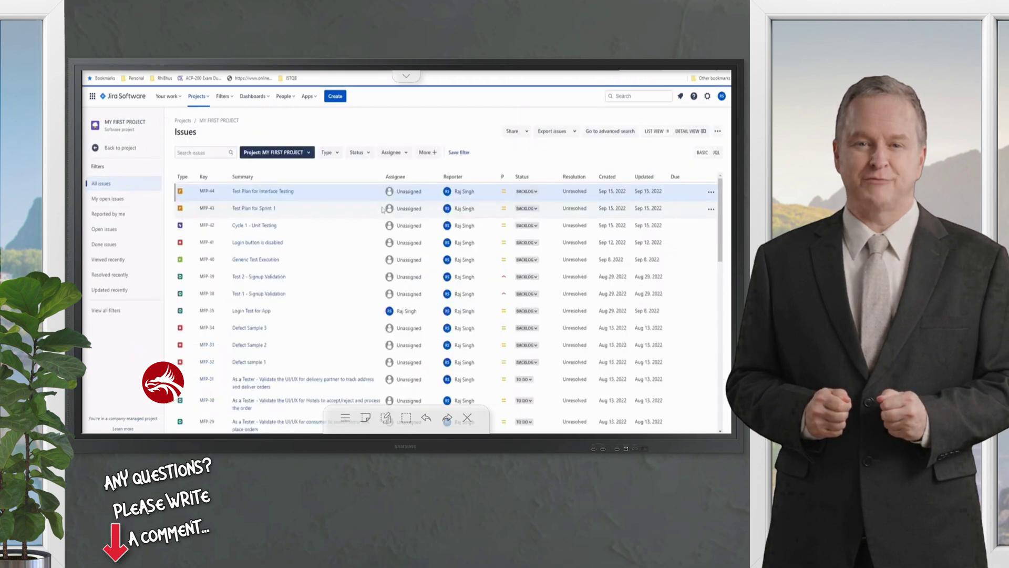
pyautogui.scroll(-5, 322, 409)
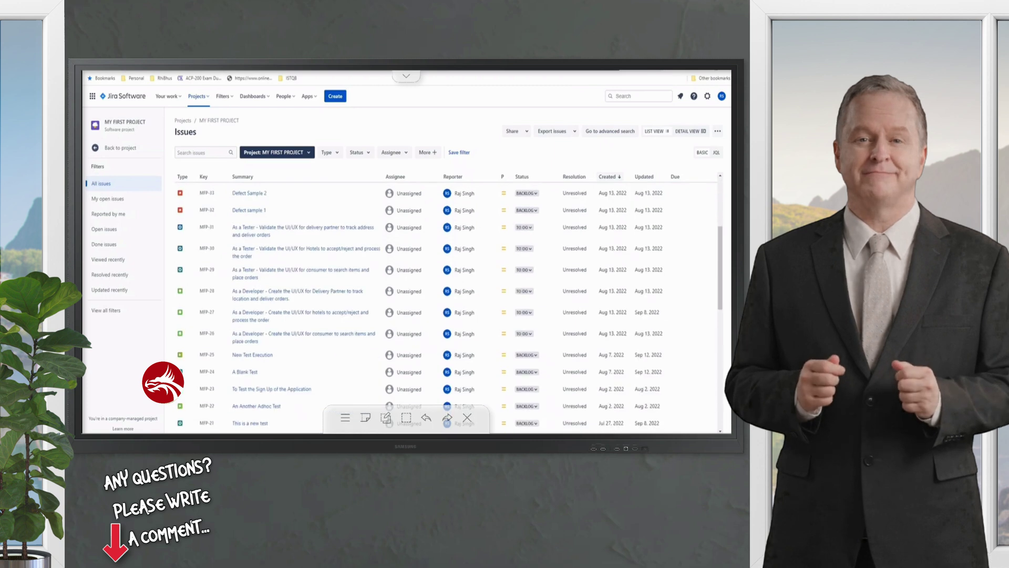
pyautogui.scroll(3, 276, 315)
pyautogui.scroll(2, 232, 211)
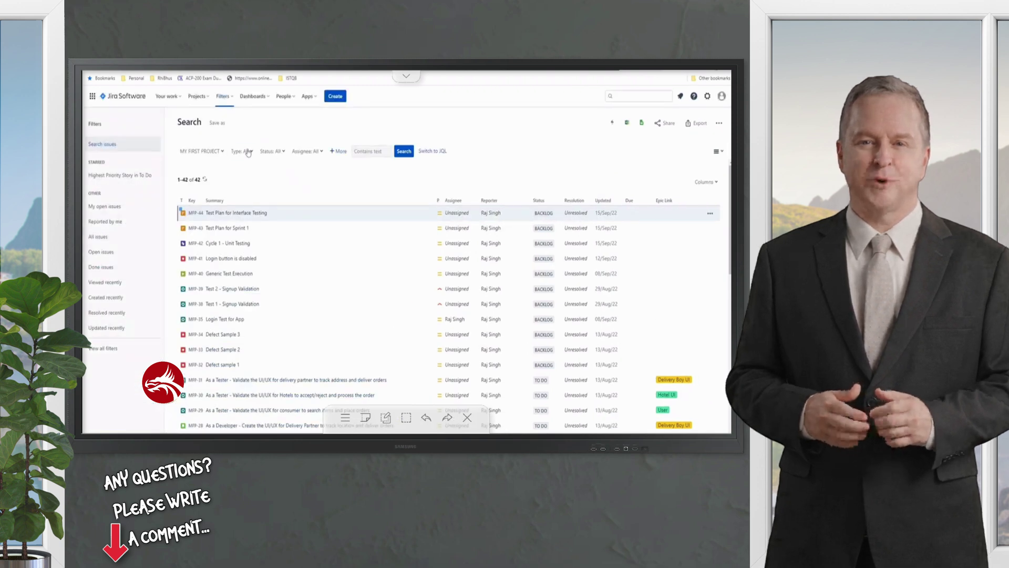
# Set the Type filter to Xray Test only, leaving 10 issues listed
pyautogui.click(246, 152)
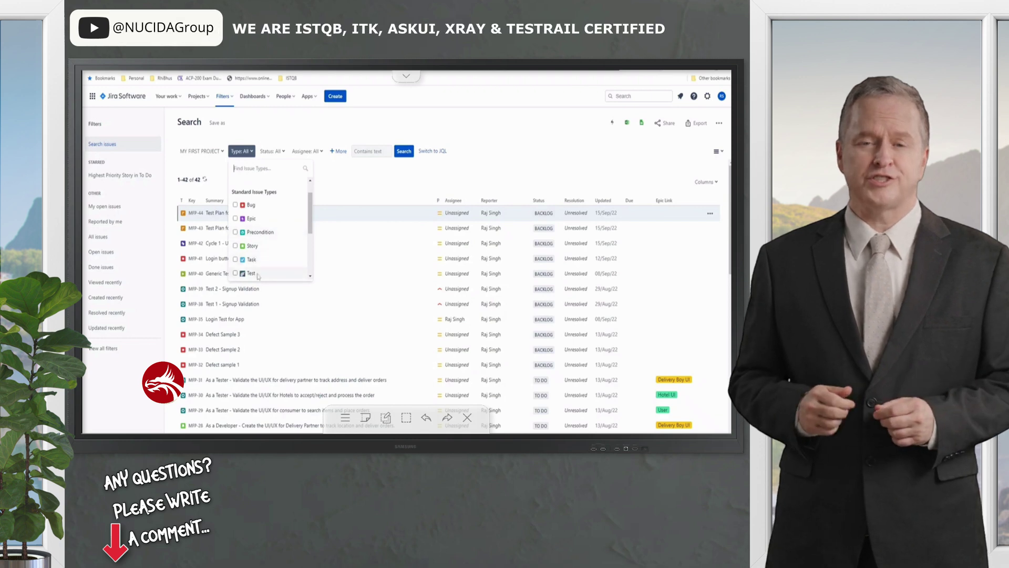
pyautogui.scroll(-3, 302, 236)
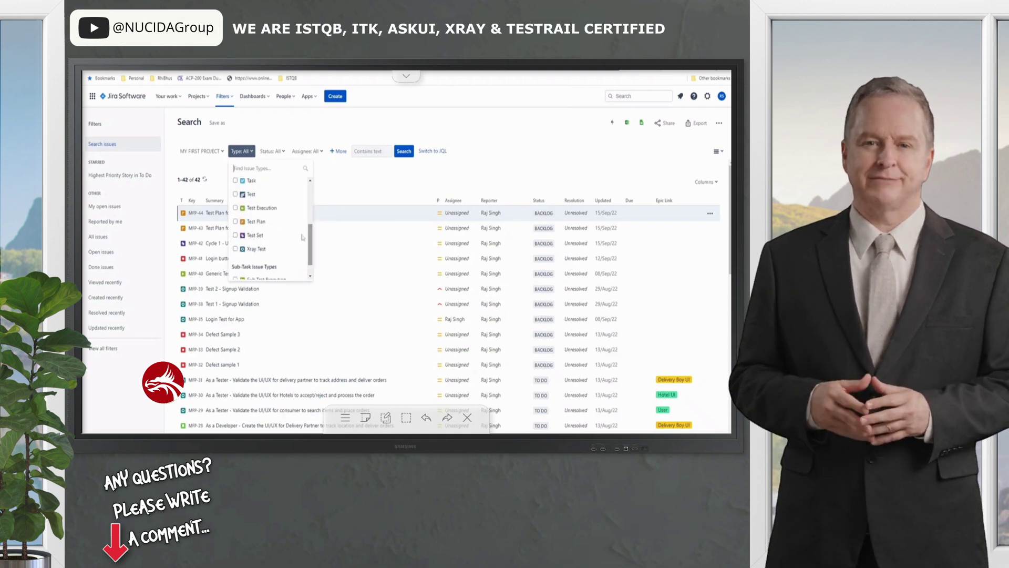
pyautogui.click(276, 209)
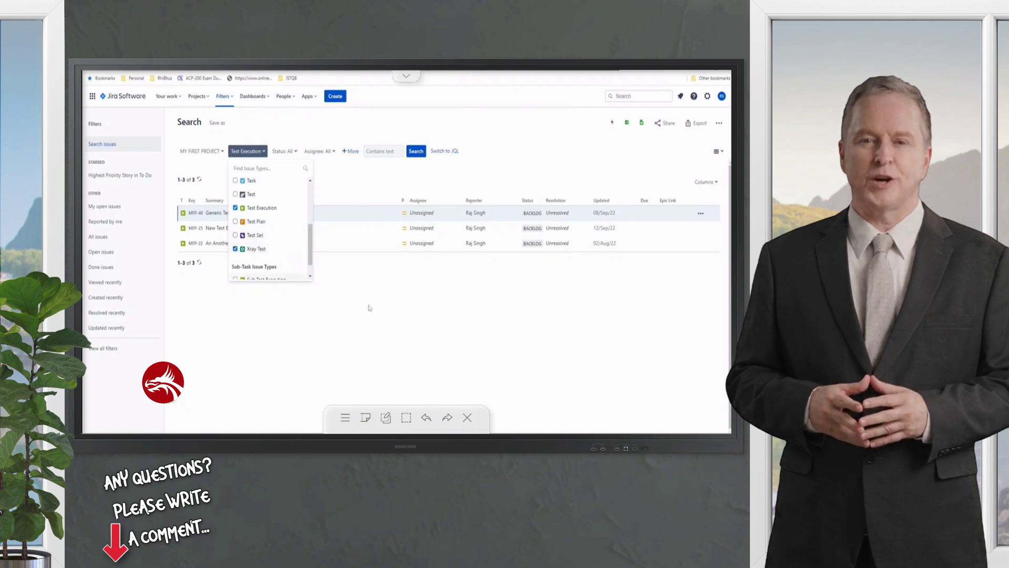
pyautogui.click(236, 208)
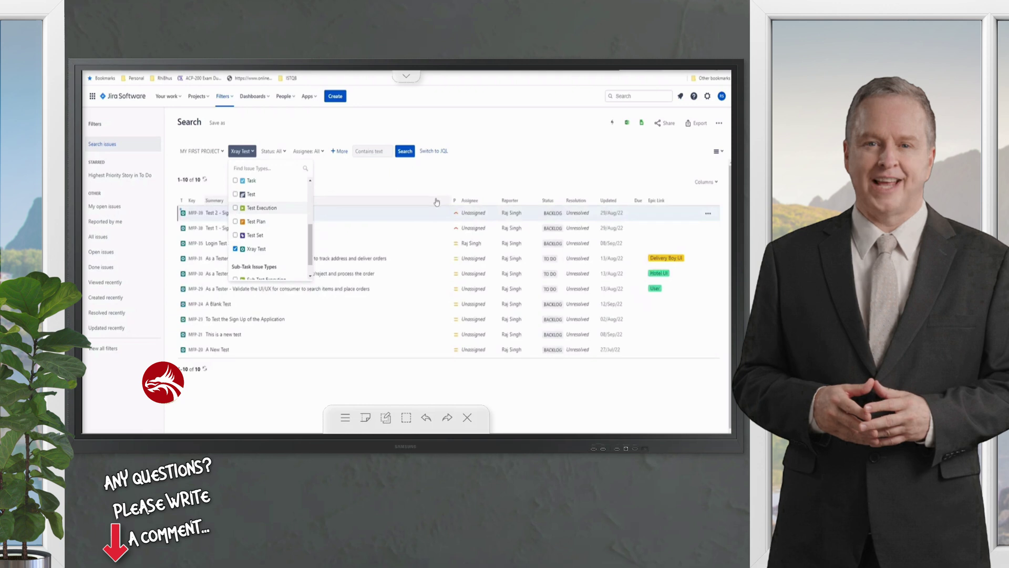
pyautogui.click(505, 176)
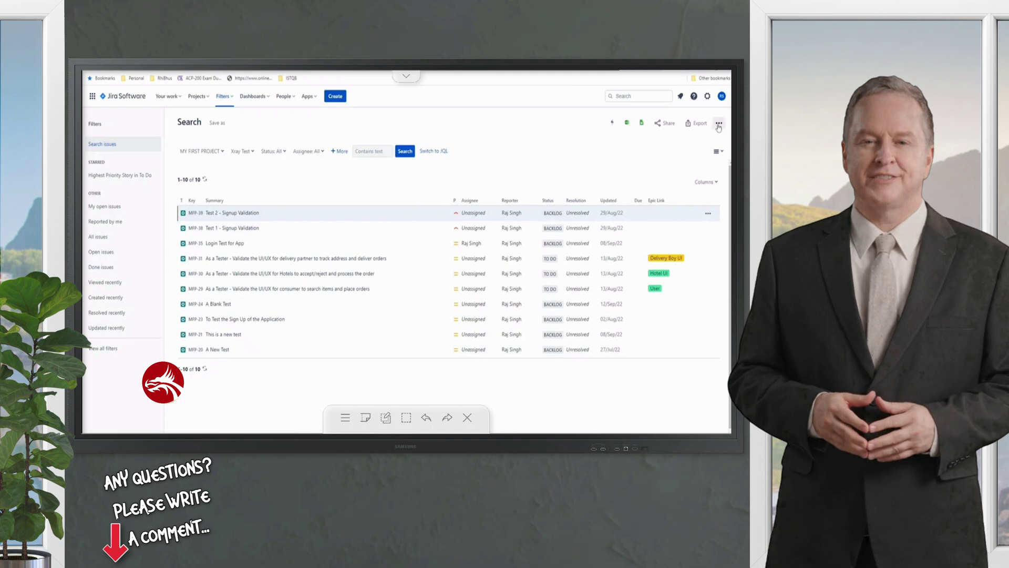
# Export the 10 tests as a PDF Requirement Traceability Matrix Report with Break Page Never, then download and open it
pyautogui.click(620, 165)
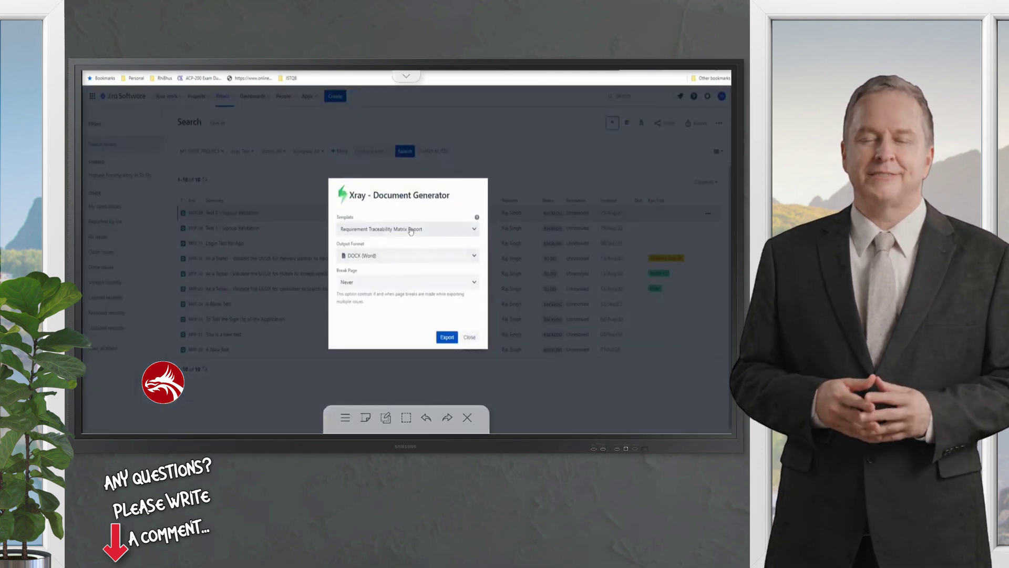
pyautogui.click(382, 229)
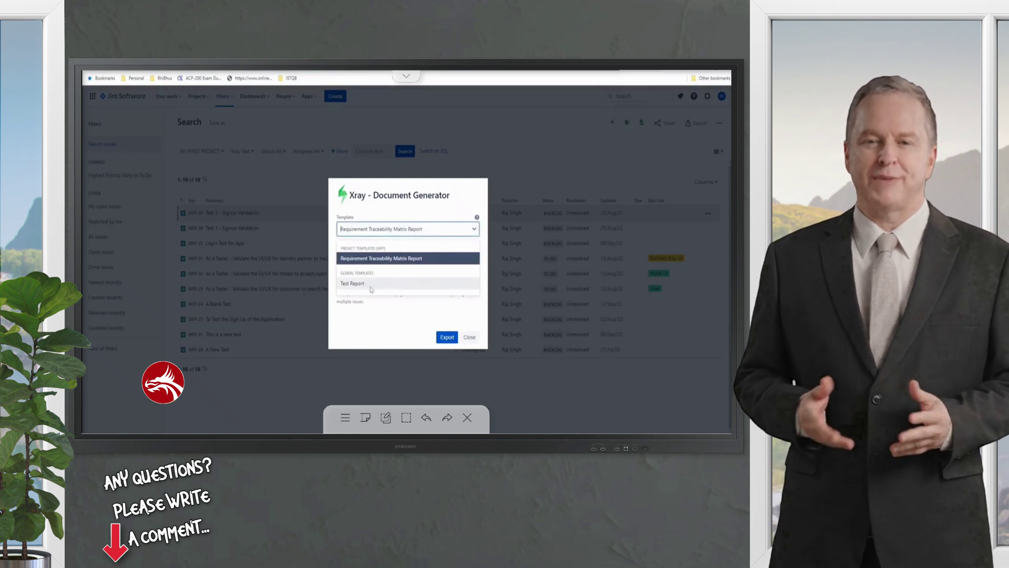
pyautogui.click(386, 261)
pyautogui.click(386, 256)
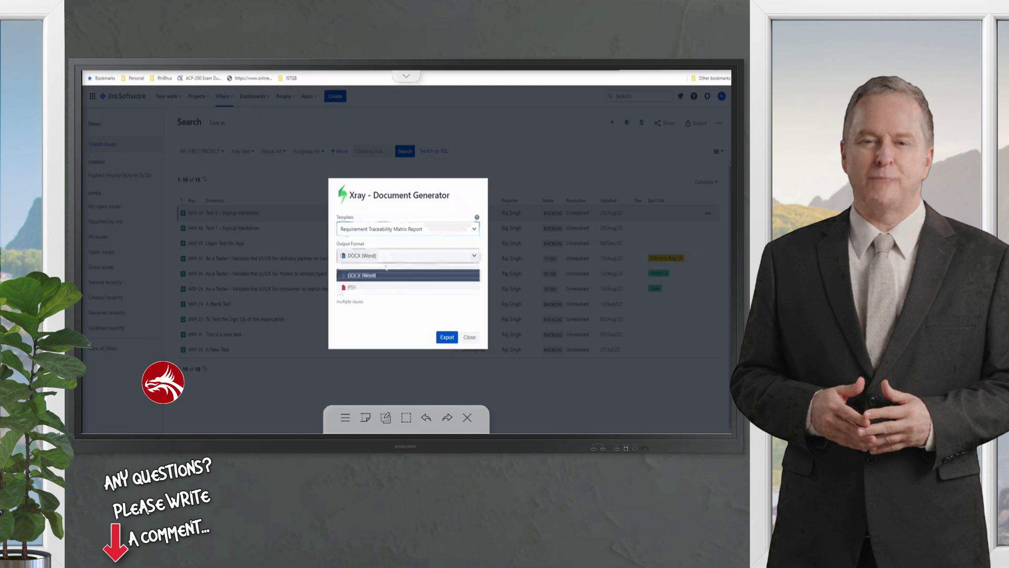
pyautogui.click(377, 287)
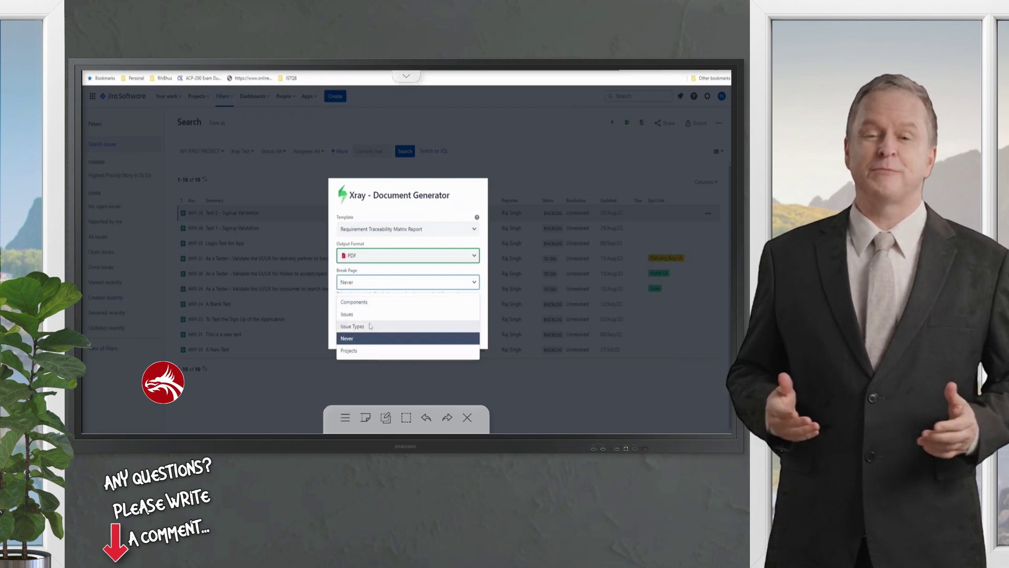
pyautogui.click(332, 312)
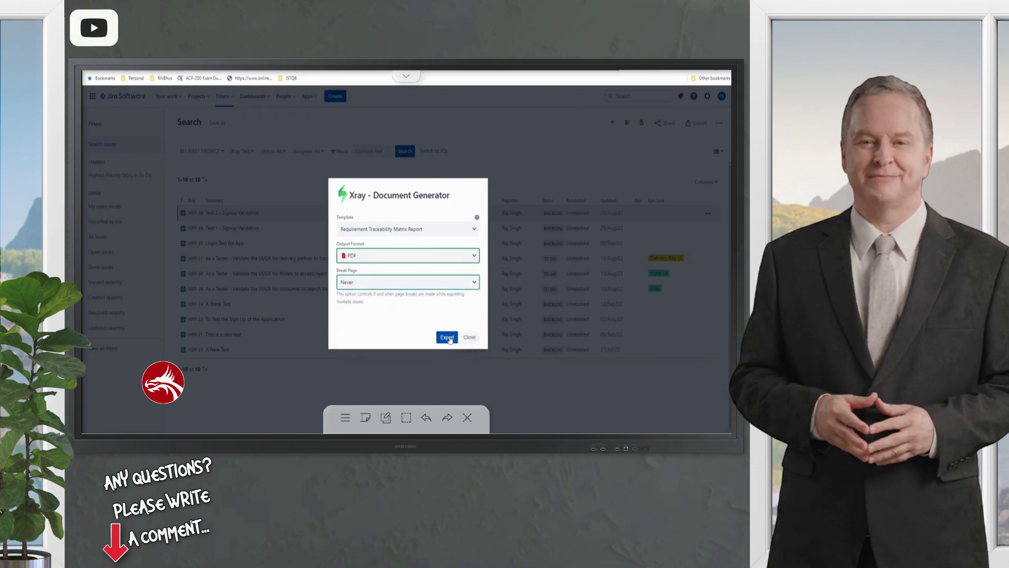
pyautogui.click(447, 338)
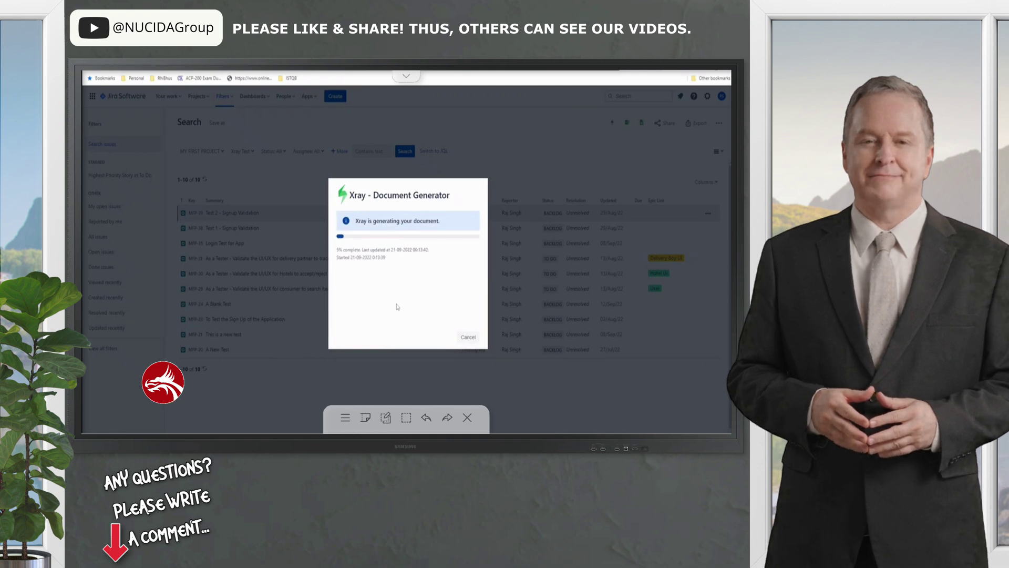
pyautogui.click(422, 336)
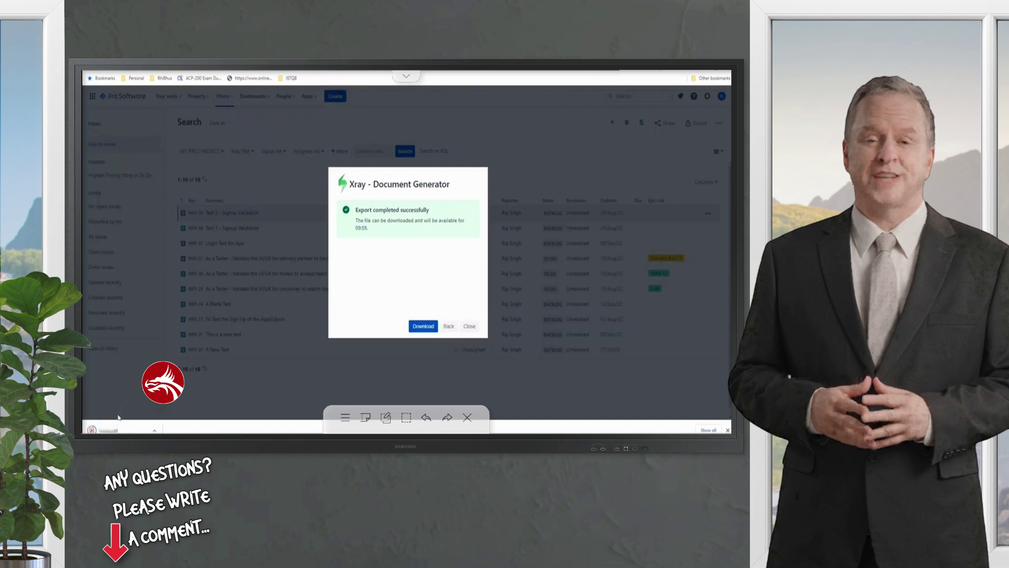
pyautogui.click(102, 429)
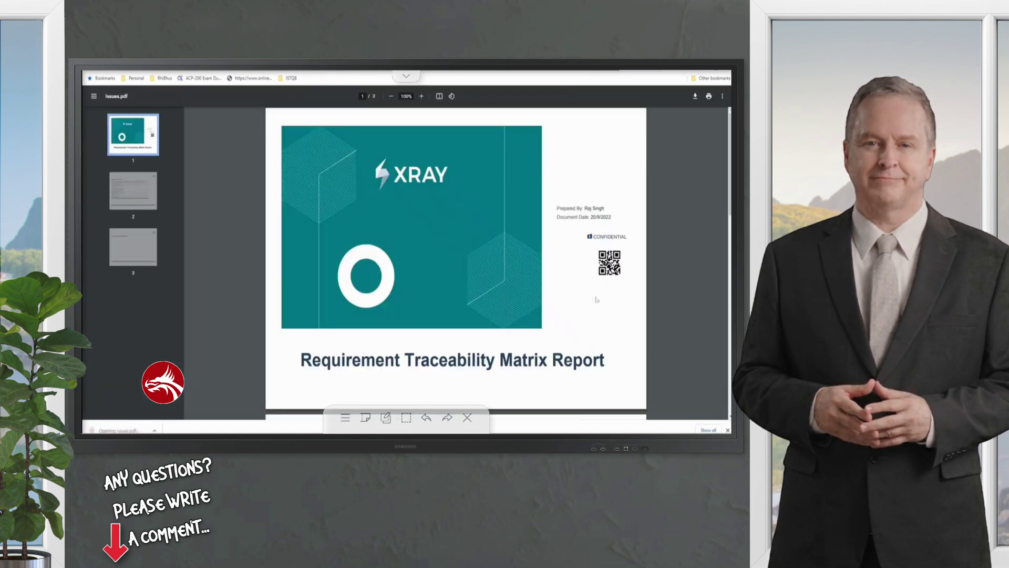
pyautogui.scroll(-5, 523, 328)
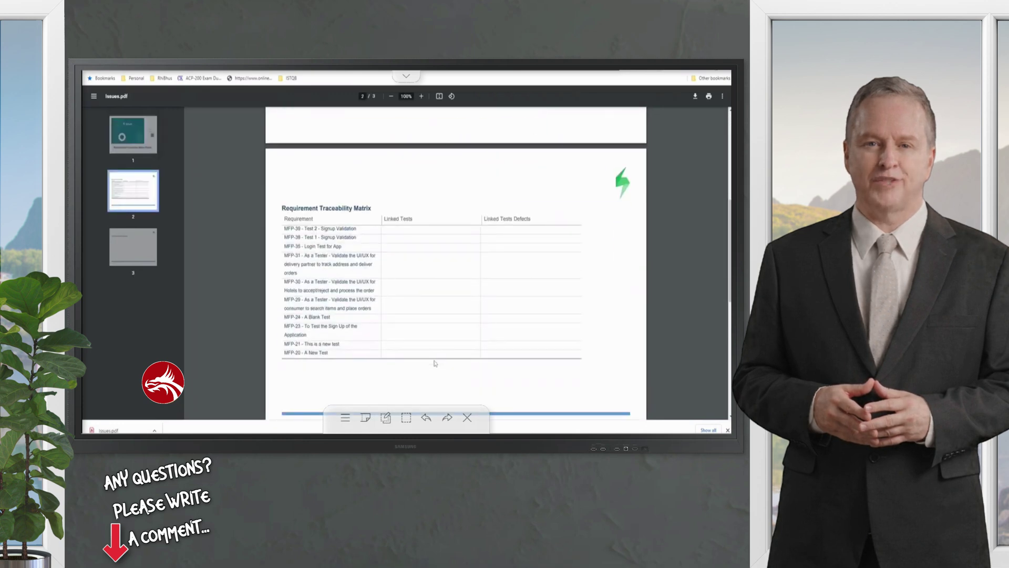
pyautogui.scroll(-3, 368, 365)
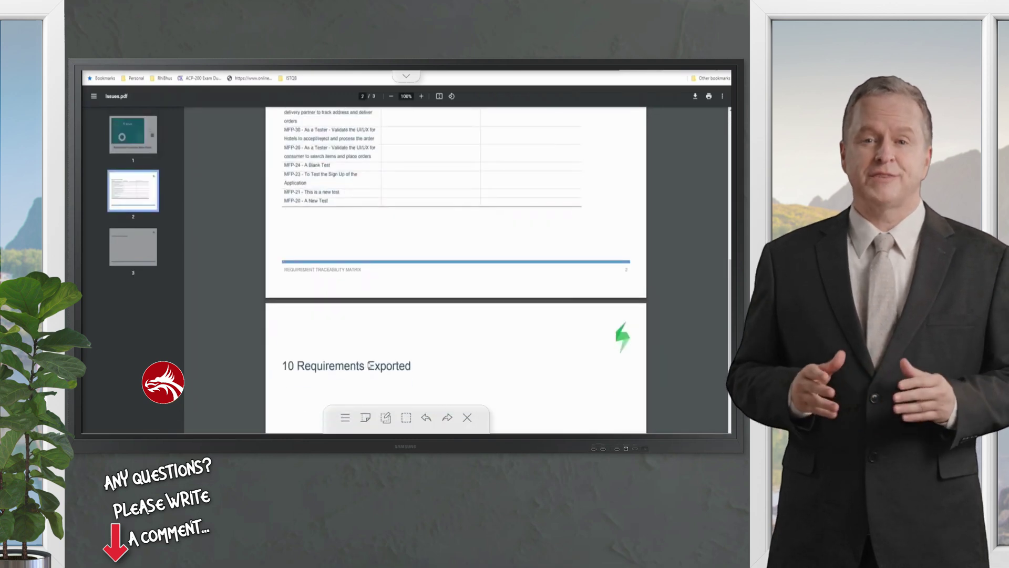
pyautogui.scroll(3, 368, 365)
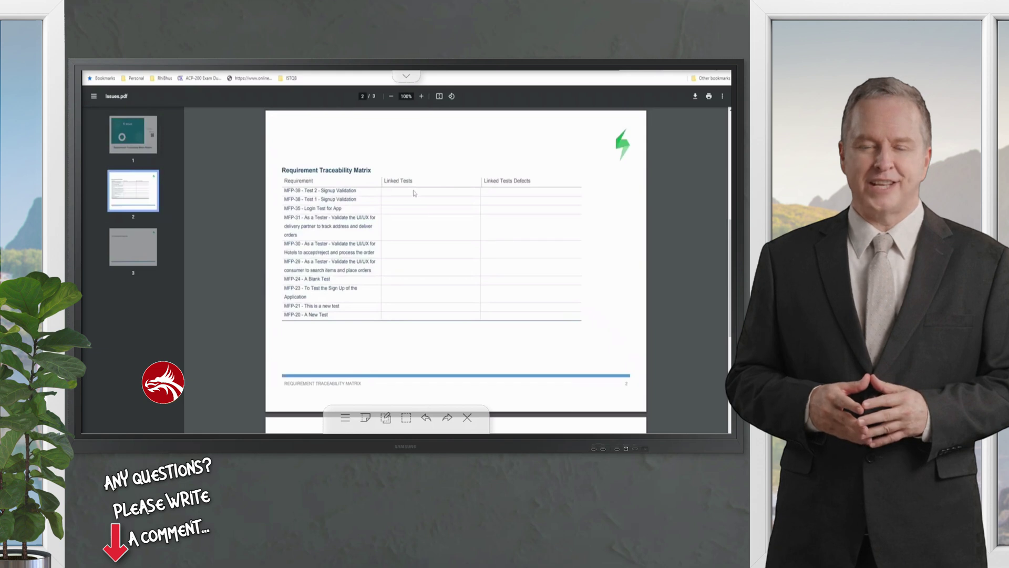
pyautogui.scroll(-5, 425, 368)
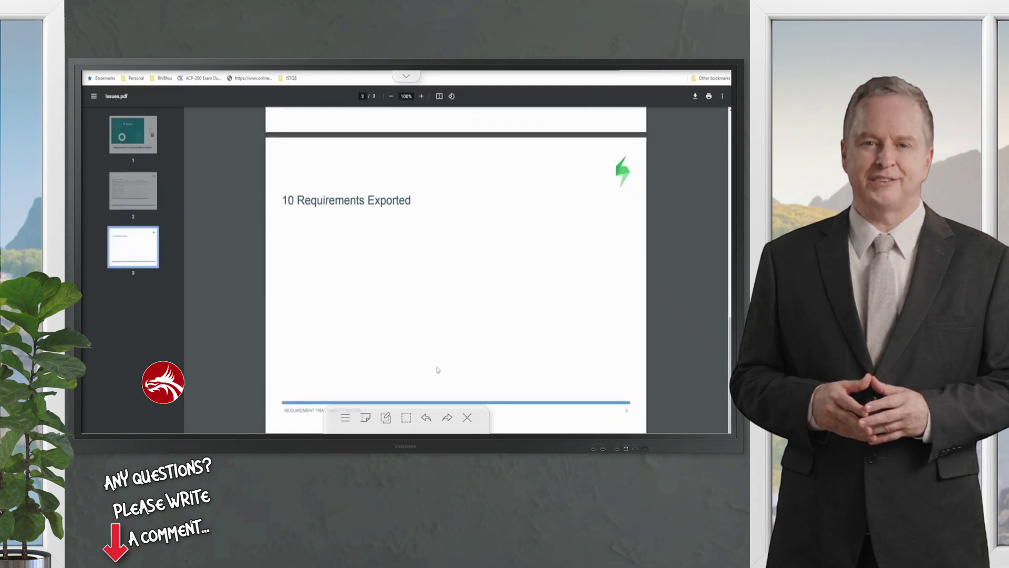
pyautogui.scroll(2, 438, 369)
pyautogui.scroll(3, 437, 369)
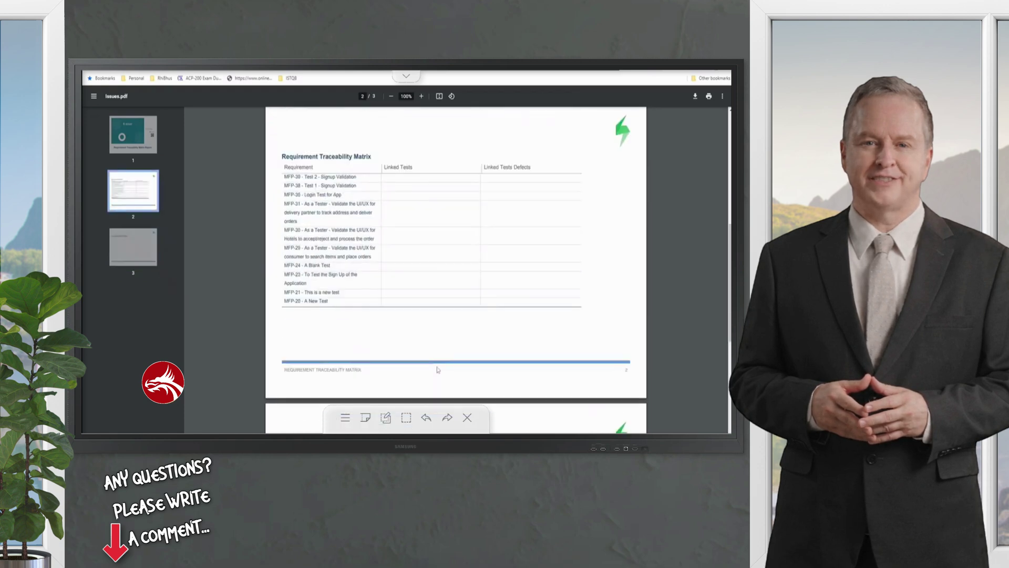
pyautogui.scroll(2, 435, 367)
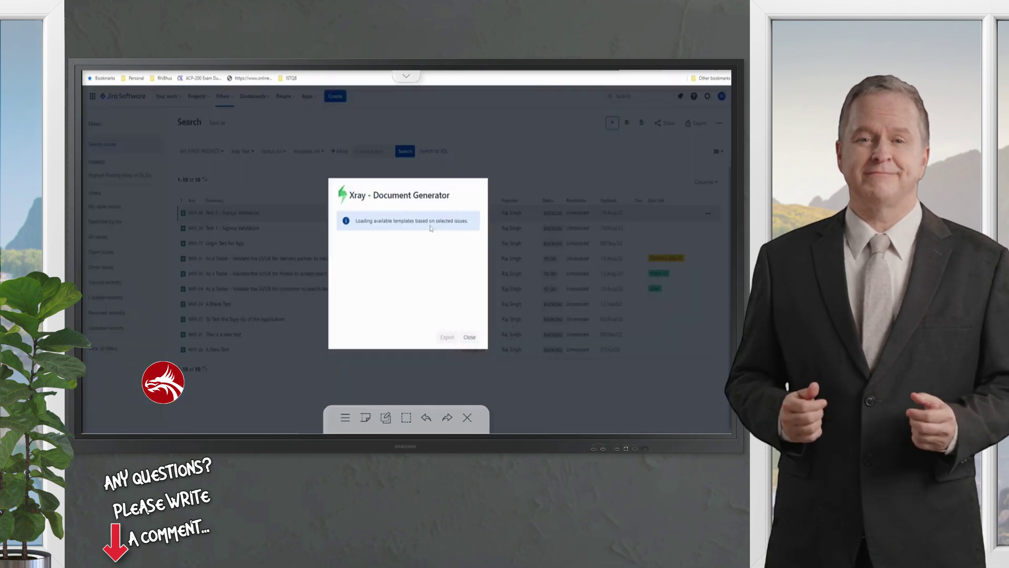
# Export the filtered tests with the Test Report template as PDF and download the file
pyautogui.click(409, 230)
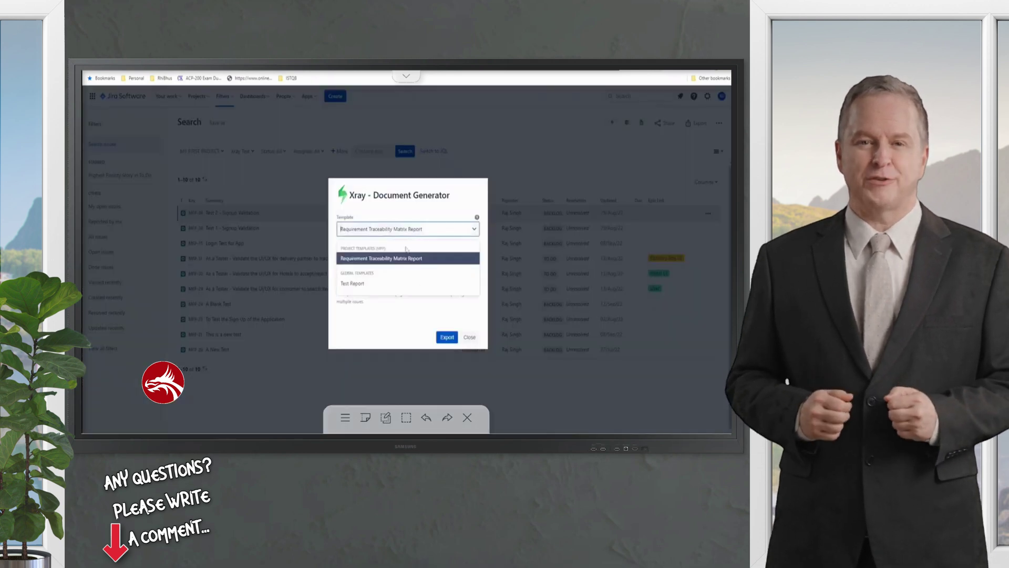
pyautogui.click(401, 282)
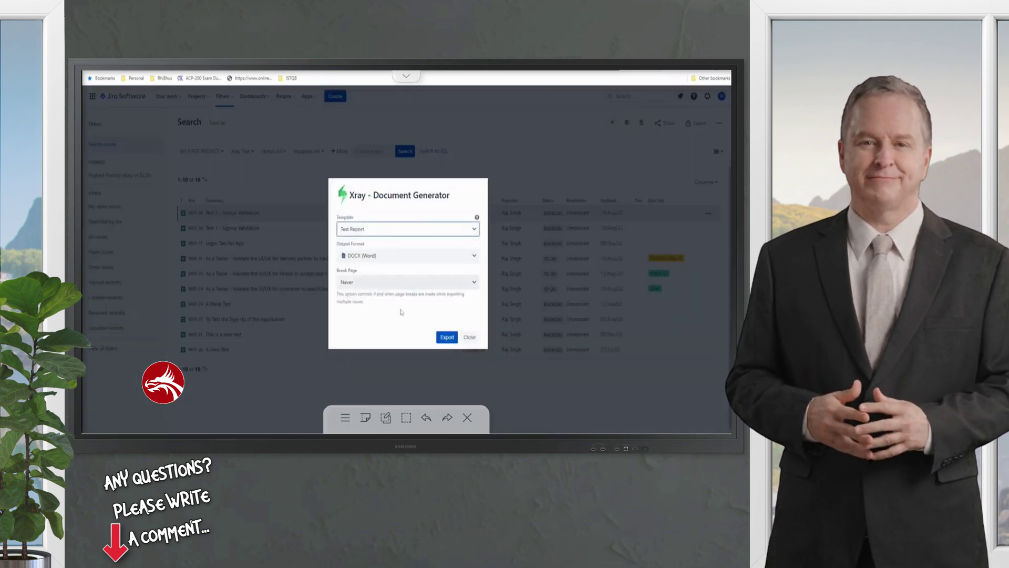
pyautogui.click(389, 236)
pyautogui.click(371, 233)
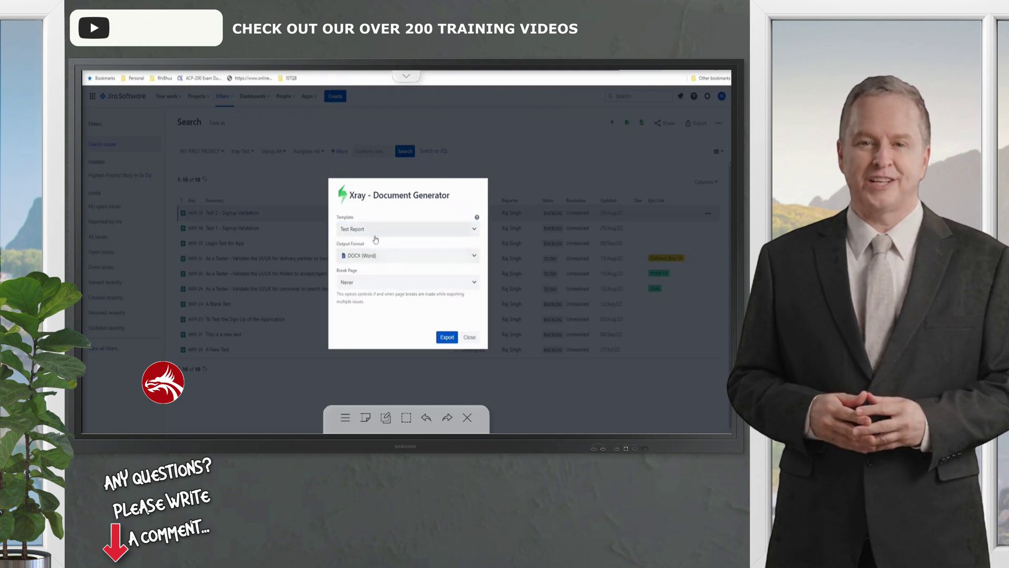
pyautogui.click(378, 255)
pyautogui.click(368, 289)
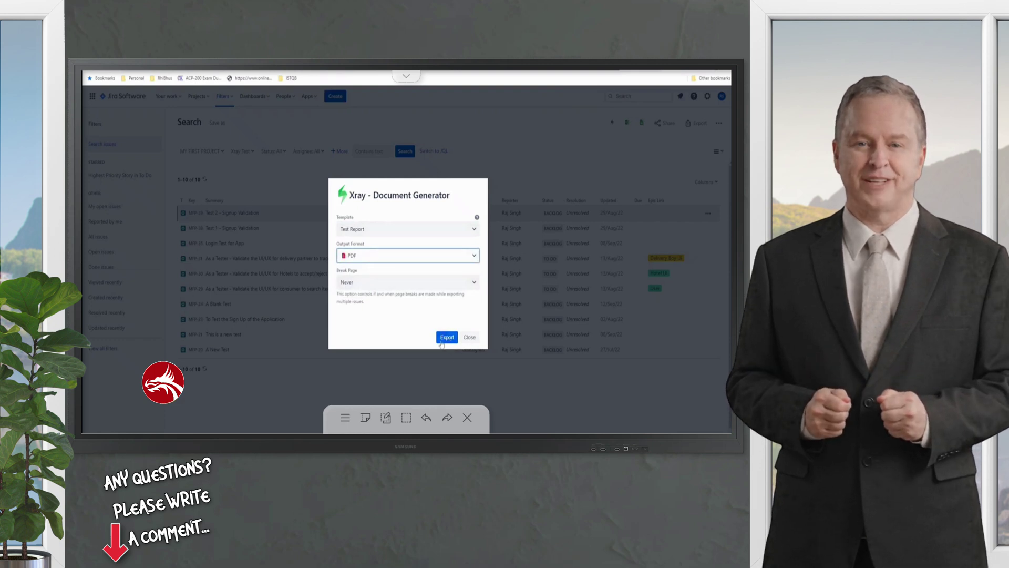
pyautogui.click(447, 338)
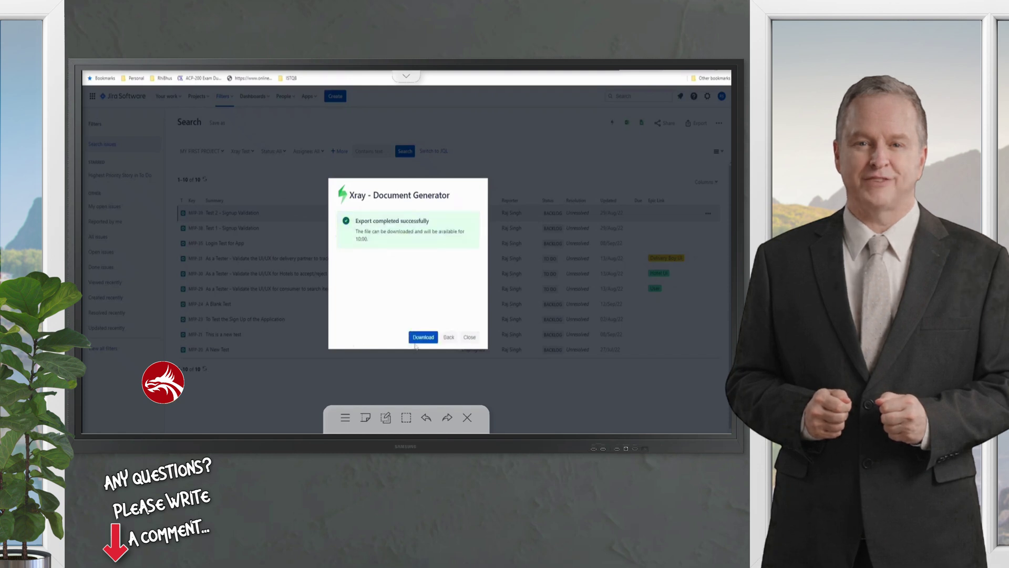
pyautogui.click(416, 339)
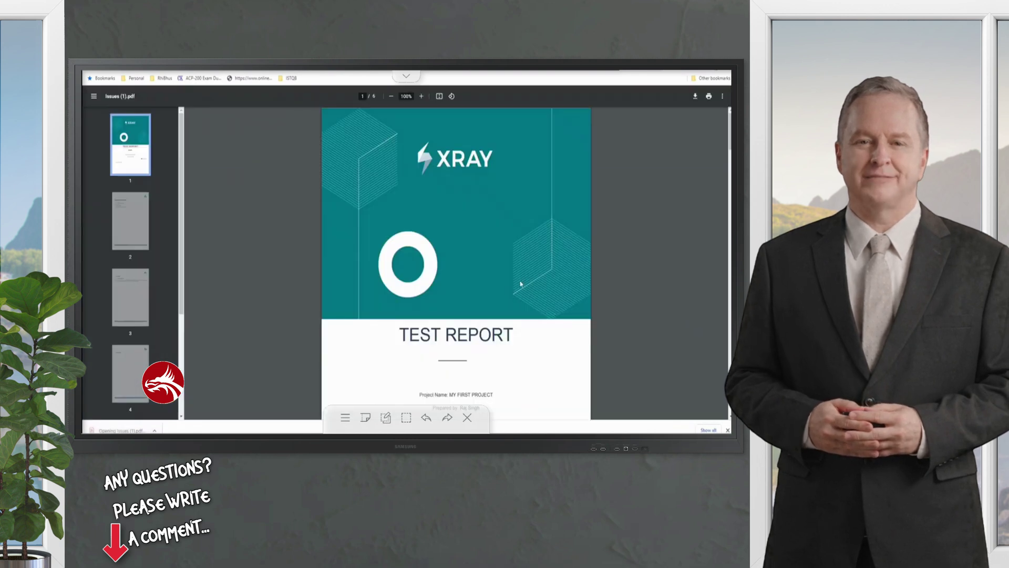
pyautogui.scroll(-3, 504, 307)
pyautogui.scroll(-2, 480, 338)
pyautogui.scroll(-1, 480, 339)
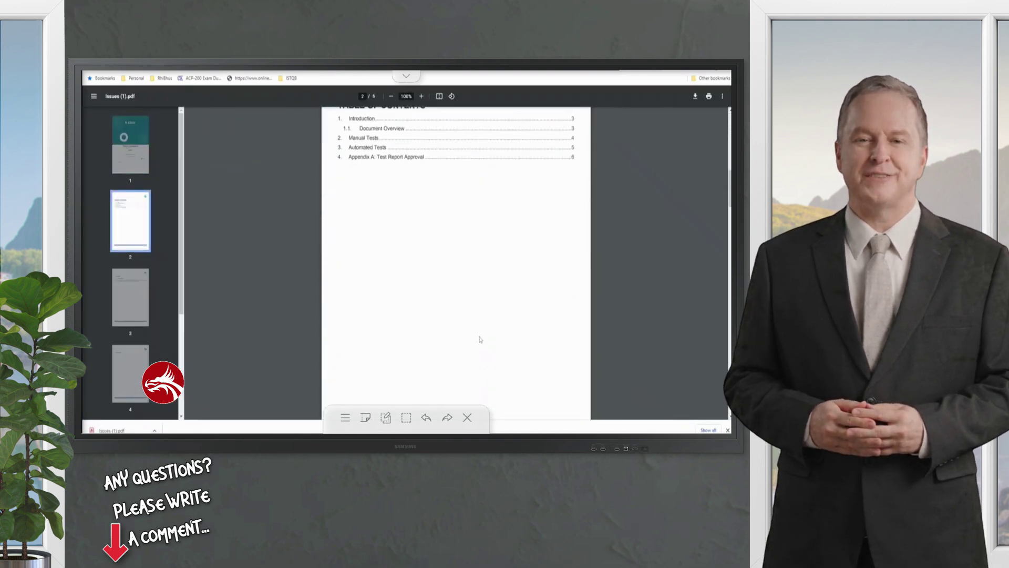
pyautogui.scroll(-3, 480, 340)
pyautogui.scroll(-3, 479, 339)
pyautogui.scroll(-3, 480, 339)
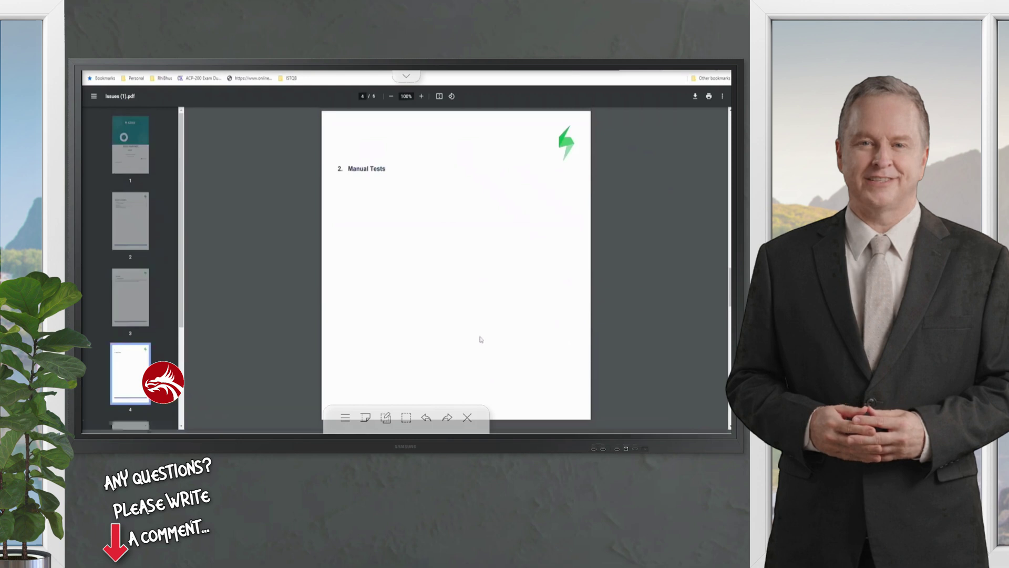
pyautogui.scroll(-2, 479, 339)
pyautogui.scroll(-3, 479, 339)
pyautogui.scroll(-1, 479, 339)
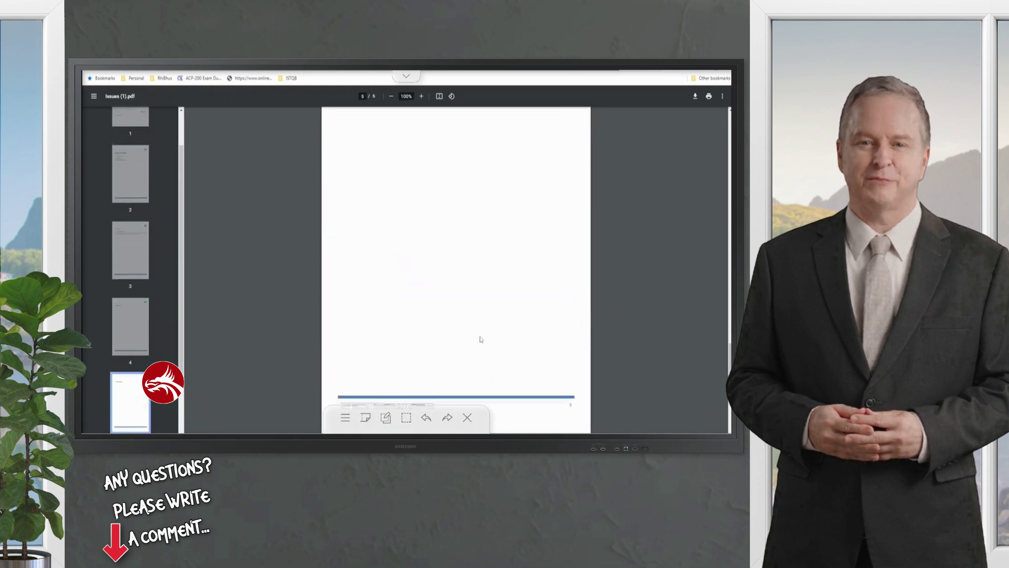
pyautogui.scroll(-2, 479, 339)
pyautogui.scroll(-2, 479, 339)
pyautogui.scroll(-1, 479, 340)
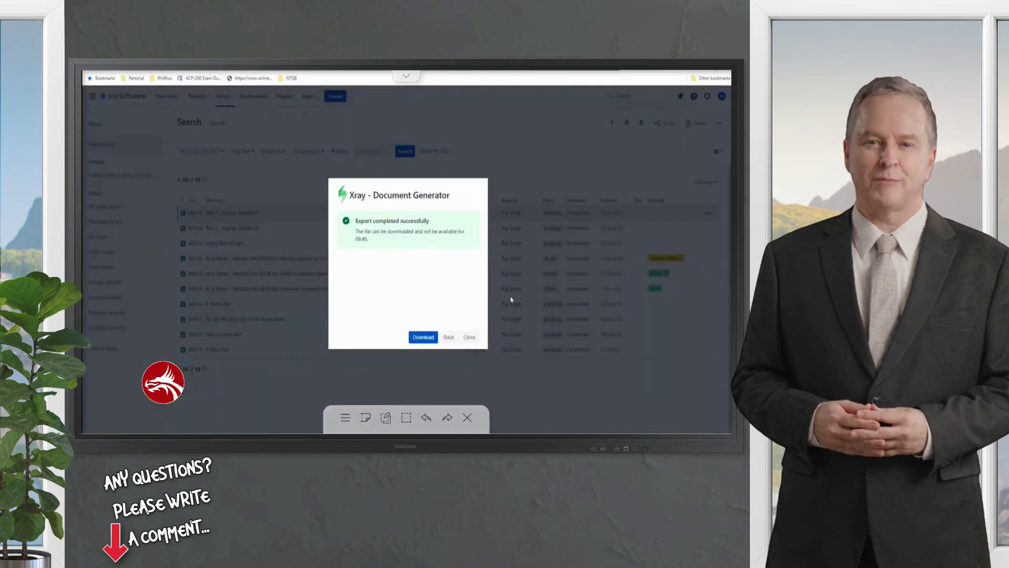
# Close the Xray Document Generator's export-complete dialog
pyautogui.click(470, 337)
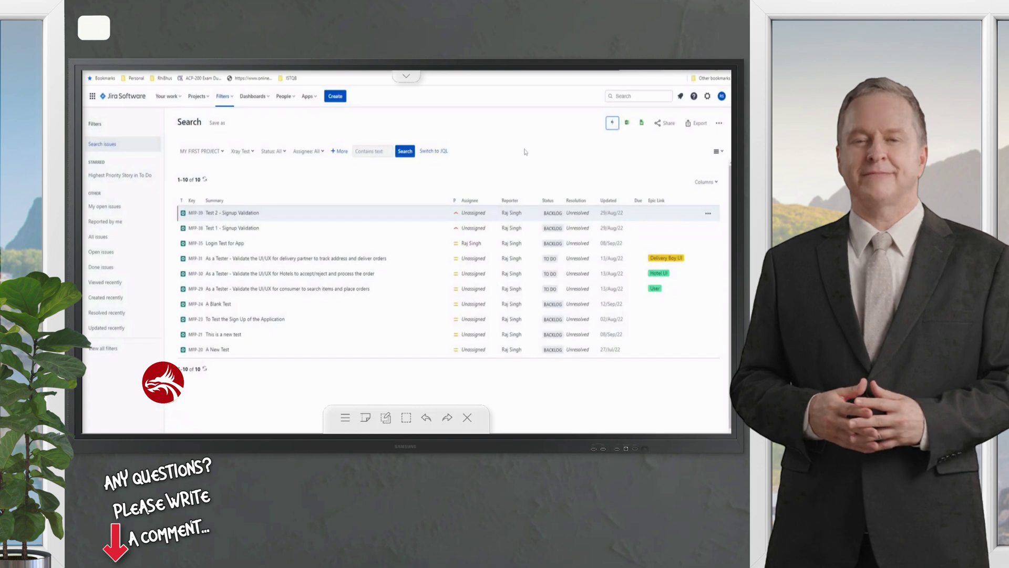